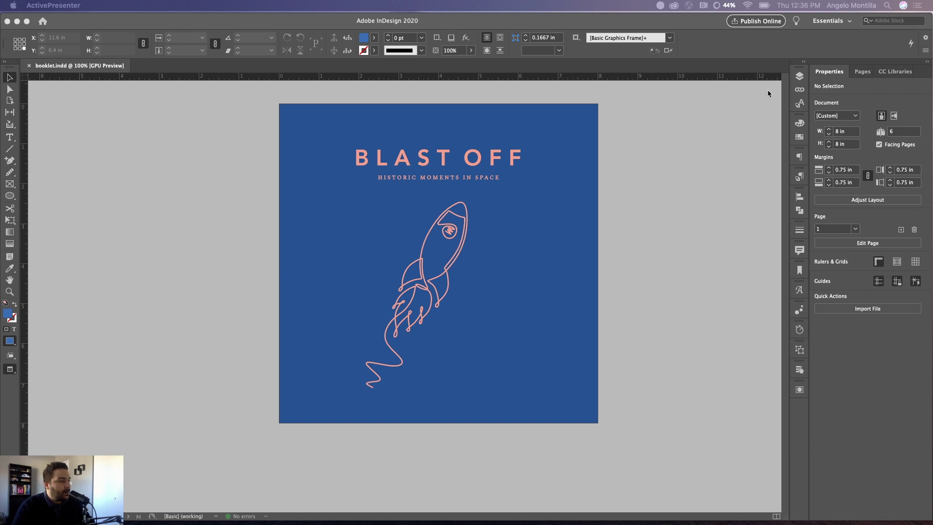
Step: Bring up the booklet's page thumbnails and look over the cover and the spread following it
{"action": "left_click", "coordinate": [798, 77]}
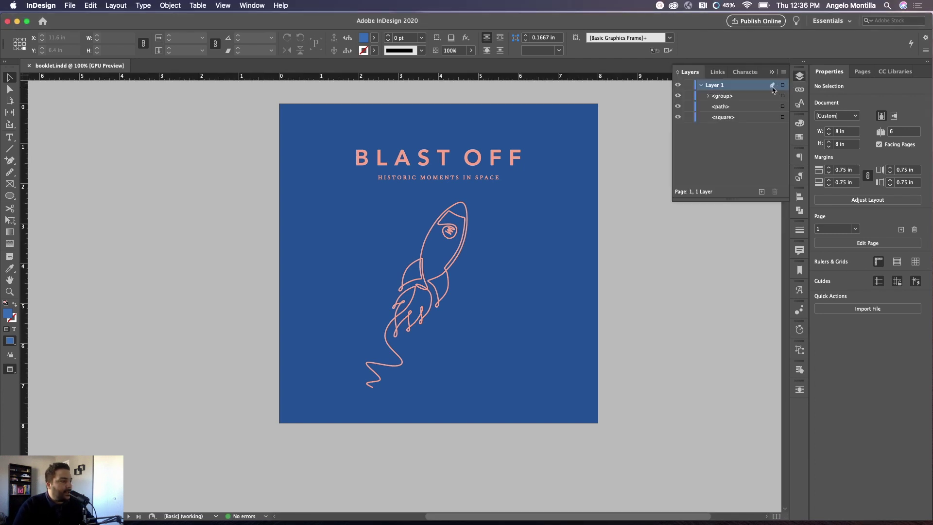
{"action": "left_click", "coordinate": [858, 72]}
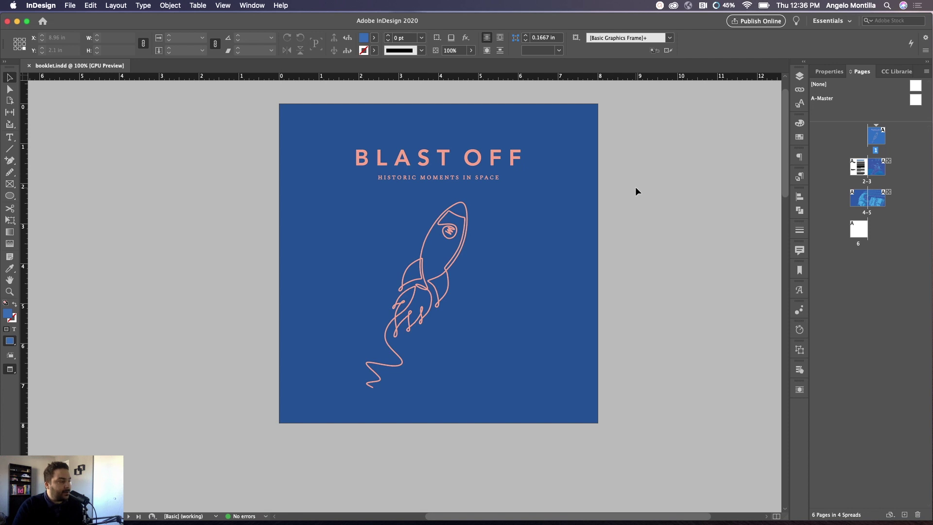
{"action": "key", "text": "super+minus"}
{"action": "left_click_drag", "start_coordinate": [601, 199], "coordinate": [670, 161]}
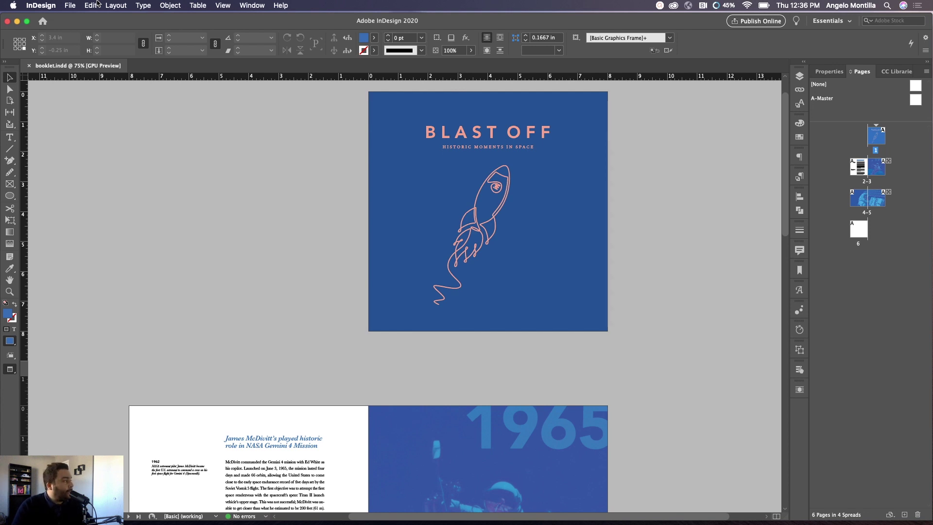
Step: Start an export of the booklet to the Desktop under the name booklet, with JPEG as the format
{"action": "left_click", "coordinate": [70, 6]}
{"action": "left_click", "coordinate": [97, 181]}
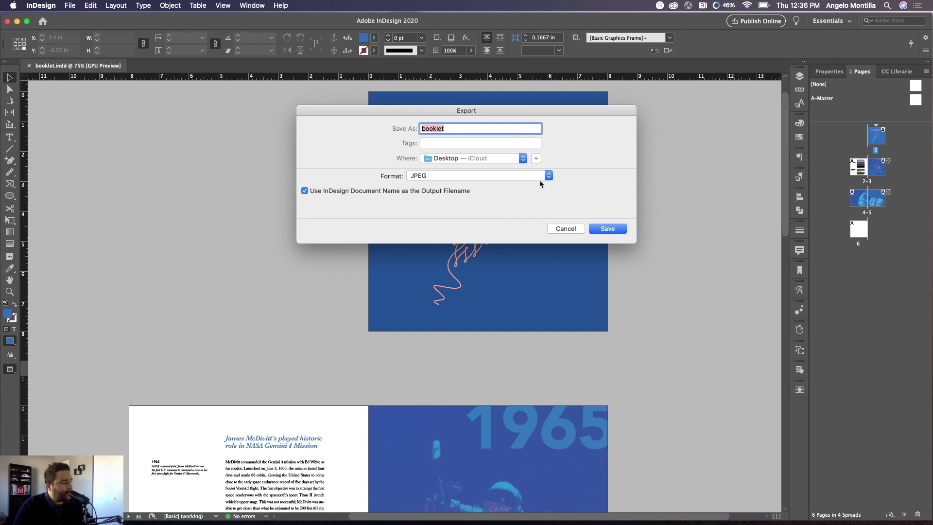
{"action": "left_click", "coordinate": [466, 177]}
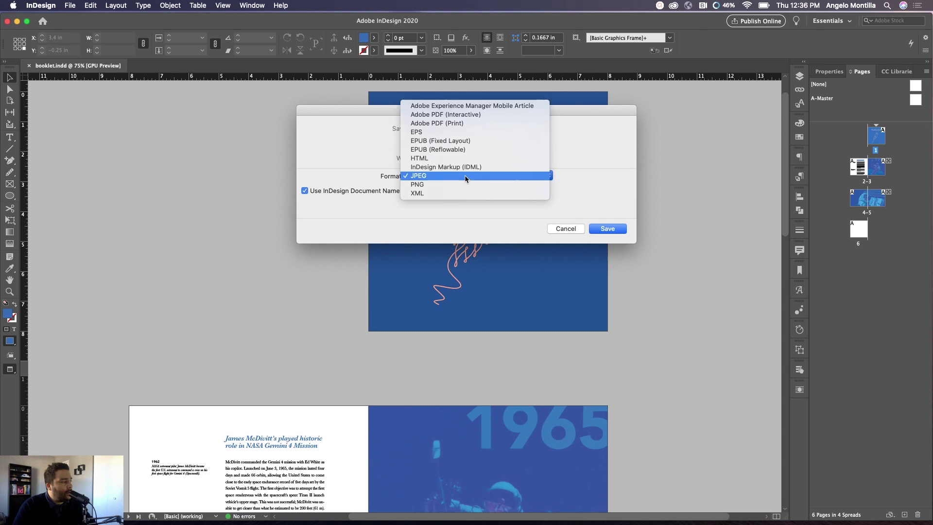
{"action": "left_click", "coordinate": [468, 123]}
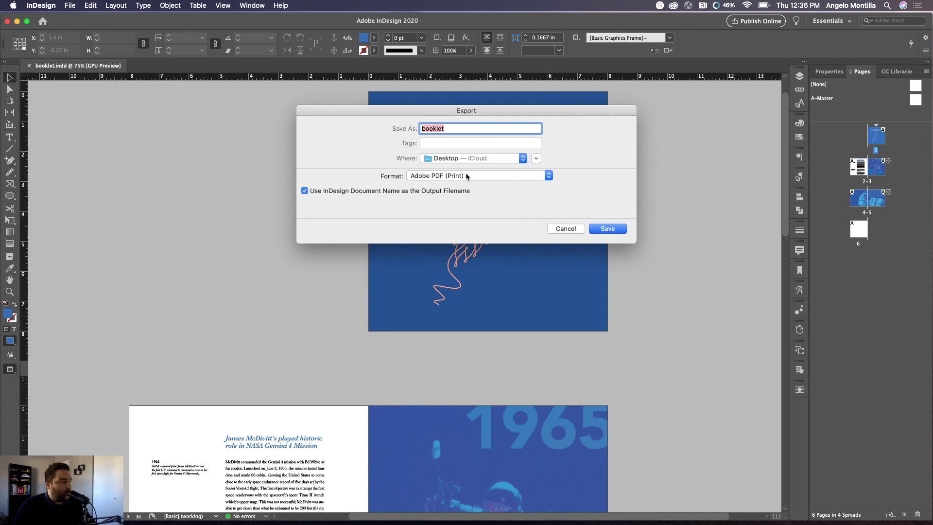
{"action": "left_click", "coordinate": [465, 175]}
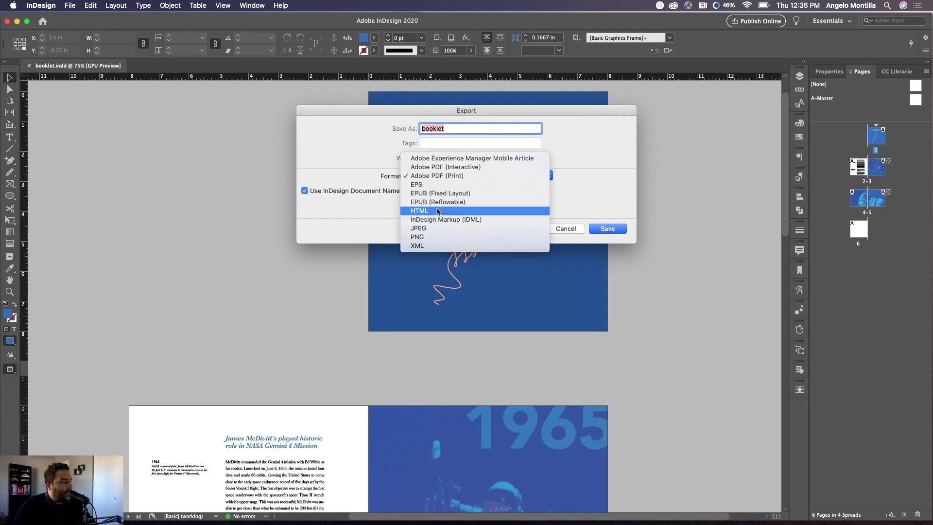
{"action": "left_click", "coordinate": [431, 231]}
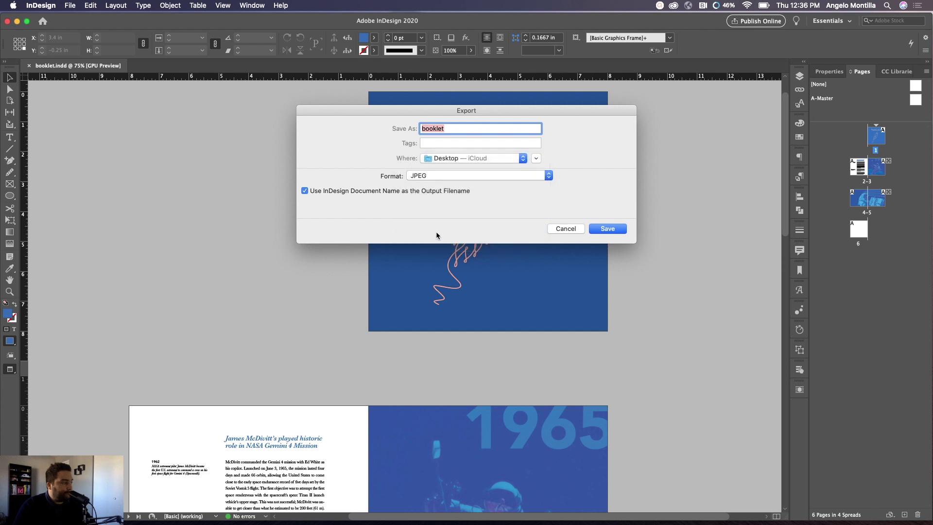
{"action": "left_click", "coordinate": [605, 229]}
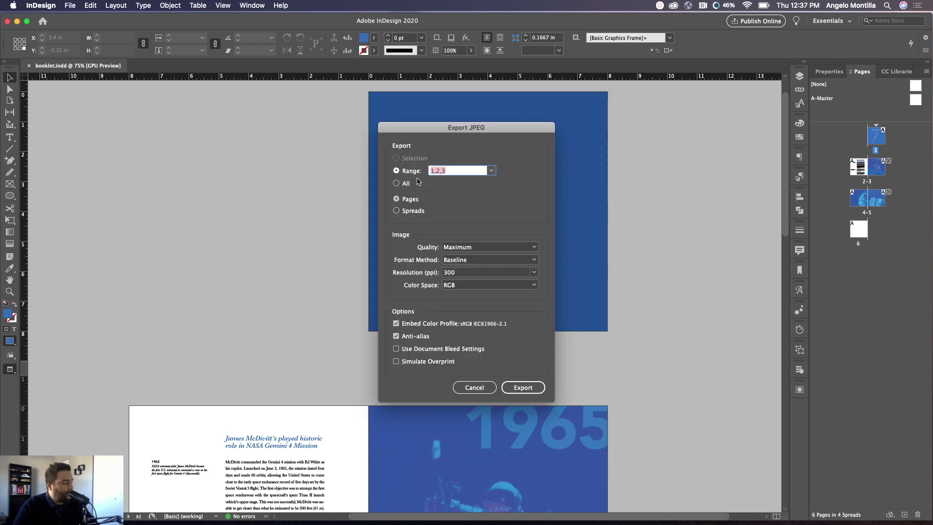
Step: Export pages 1,2,3 as separate JPEG images at a resolution of 300 ppi
{"action": "left_click", "coordinate": [452, 168]}
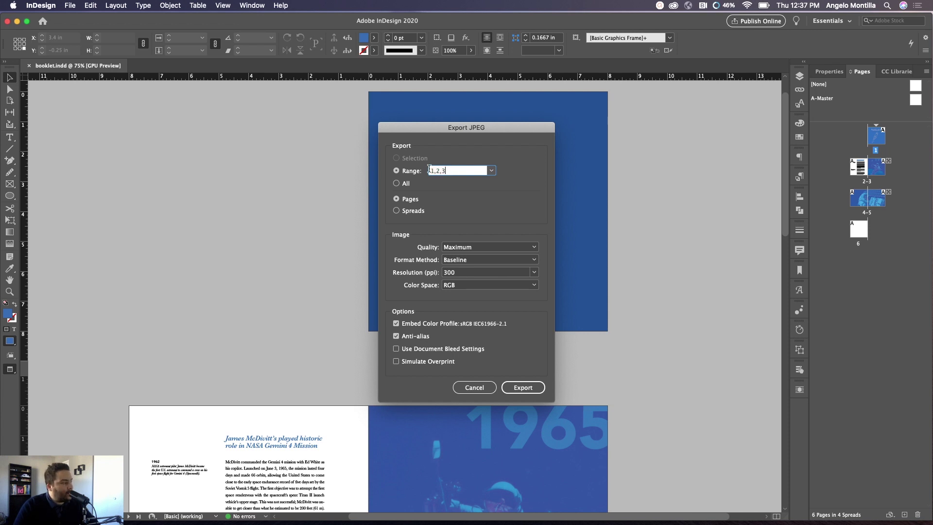
{"action": "left_click_drag", "start_coordinate": [448, 173], "coordinate": [416, 170]}
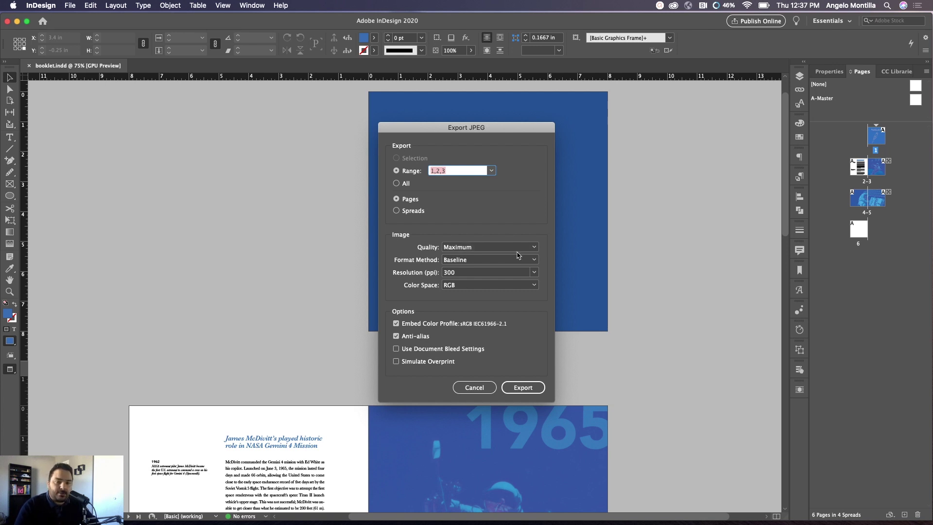
{"action": "left_click", "coordinate": [534, 273]}
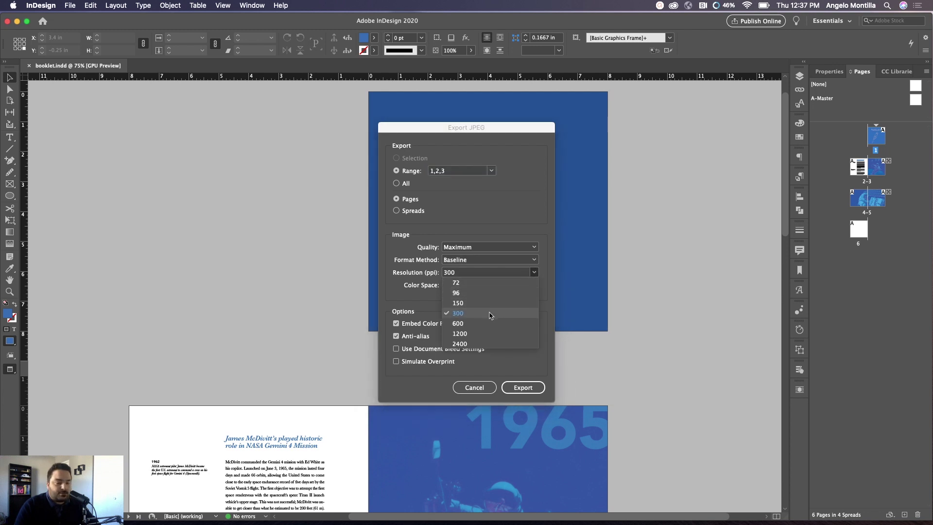
{"action": "left_click", "coordinate": [468, 317]}
{"action": "left_click", "coordinate": [529, 392]}
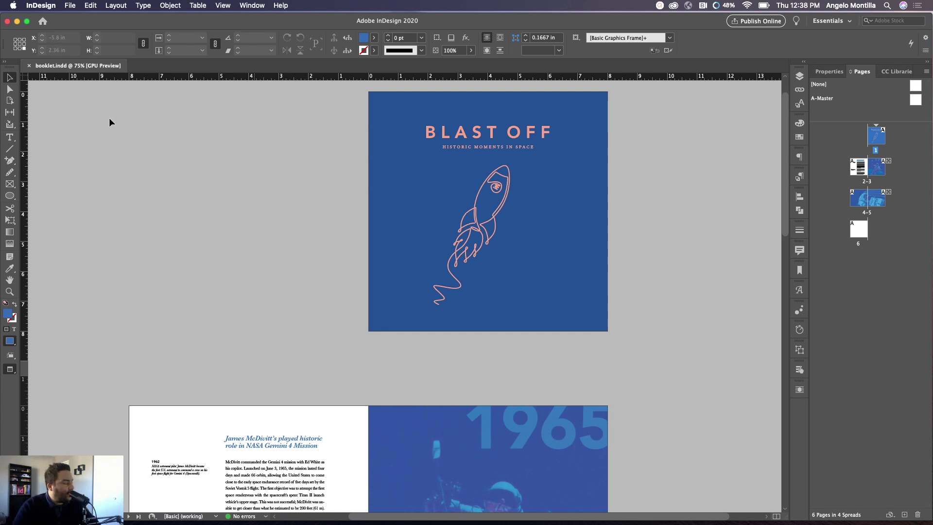
Step: Close the booklet document and quit InDesign
{"action": "left_click", "coordinate": [28, 66]}
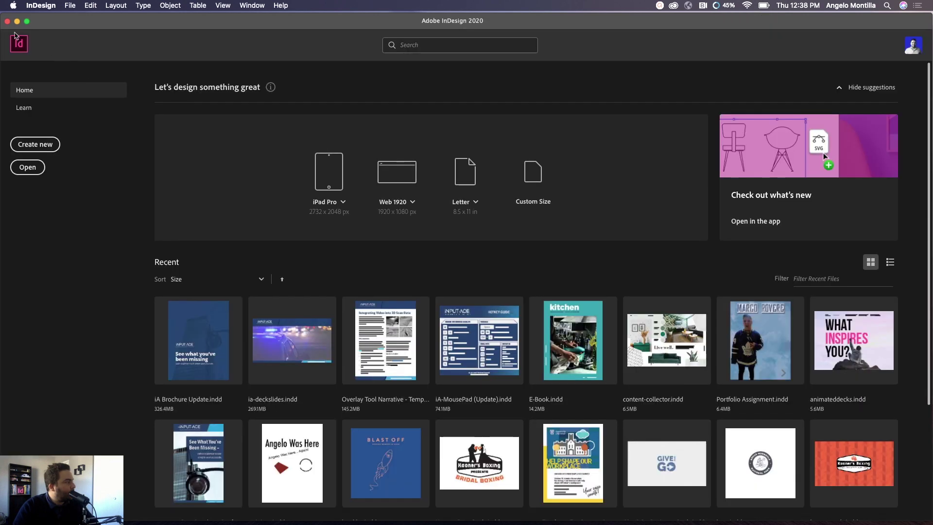
{"action": "left_click", "coordinate": [7, 21]}
{"action": "left_click", "coordinate": [40, 5]}
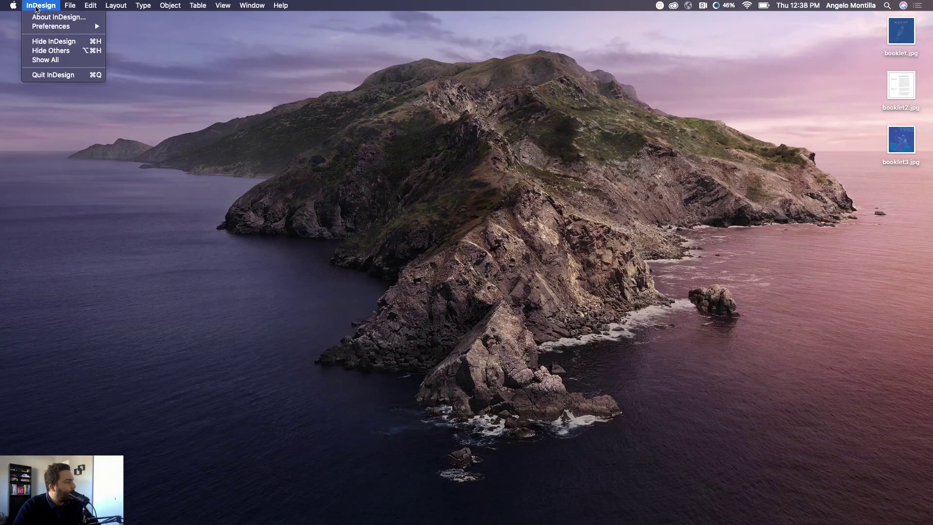
{"action": "left_click", "coordinate": [43, 76]}
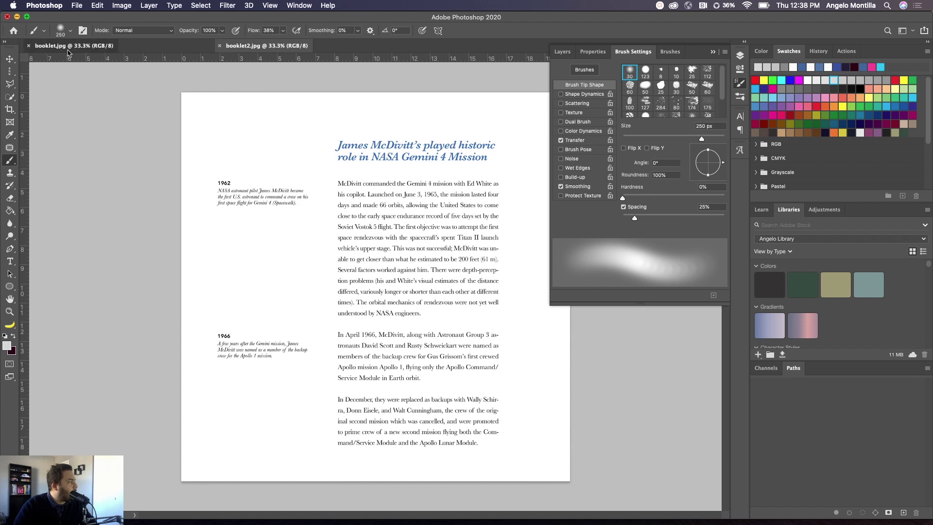
Step: Look through the exported page images booklet3.jpg, booklet2.jpg and booklet.jpg
{"action": "left_click", "coordinate": [116, 47]}
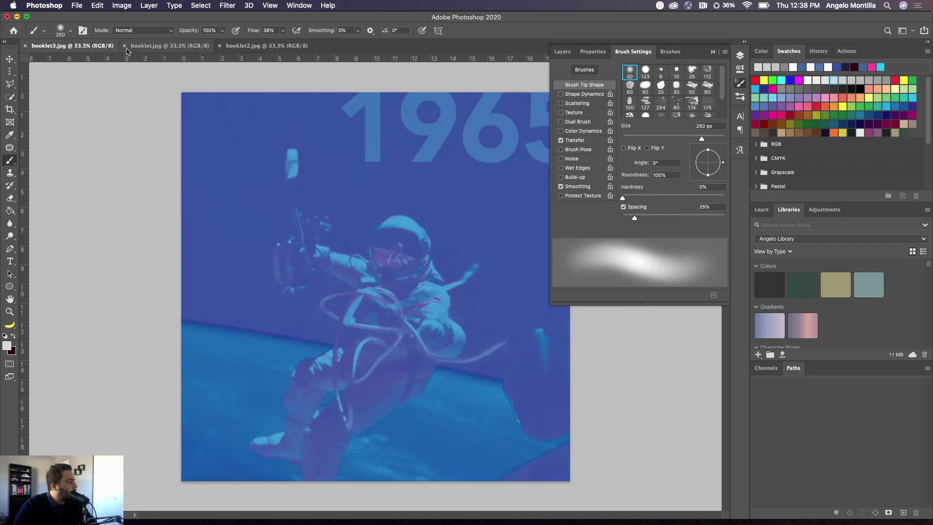
{"action": "left_click", "coordinate": [269, 47]}
{"action": "left_click", "coordinate": [175, 47]}
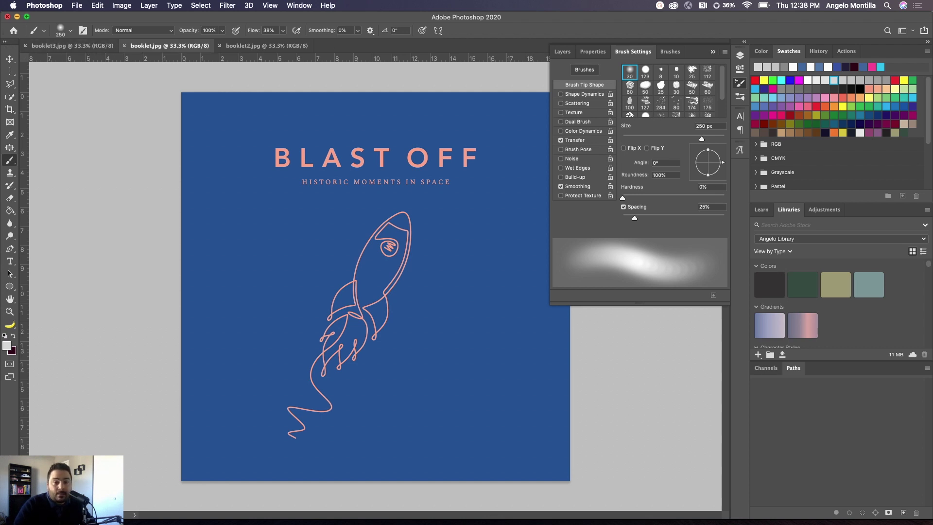
{"action": "key", "text": "F5"}
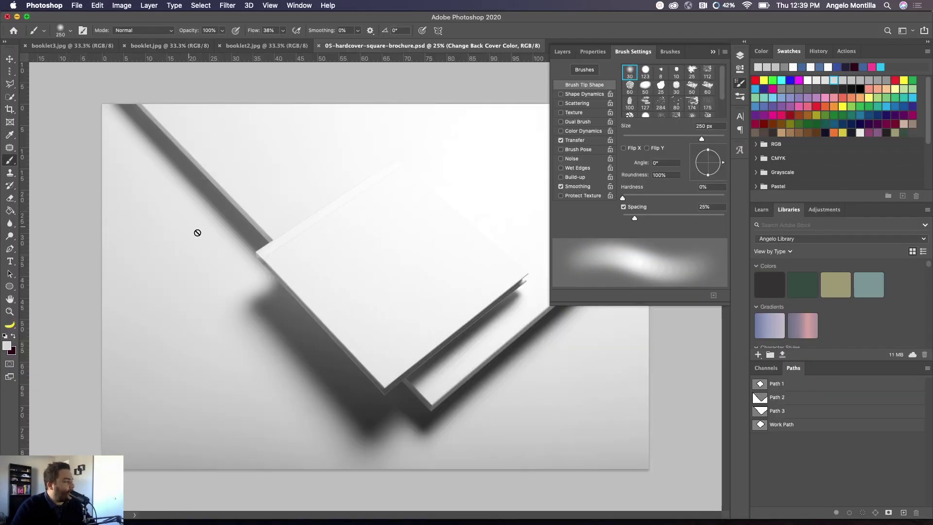
Step: Collapse the brush settings, activate the Move tool and bring the 05-hardcover-square-brochure.psd mockup to the front
{"action": "left_click", "coordinate": [713, 52]}
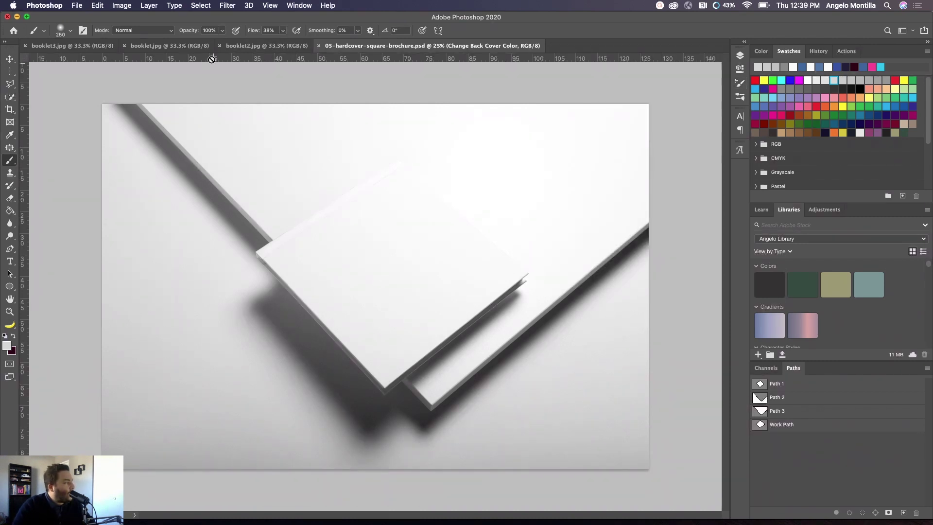
{"action": "left_click", "coordinate": [130, 46]}
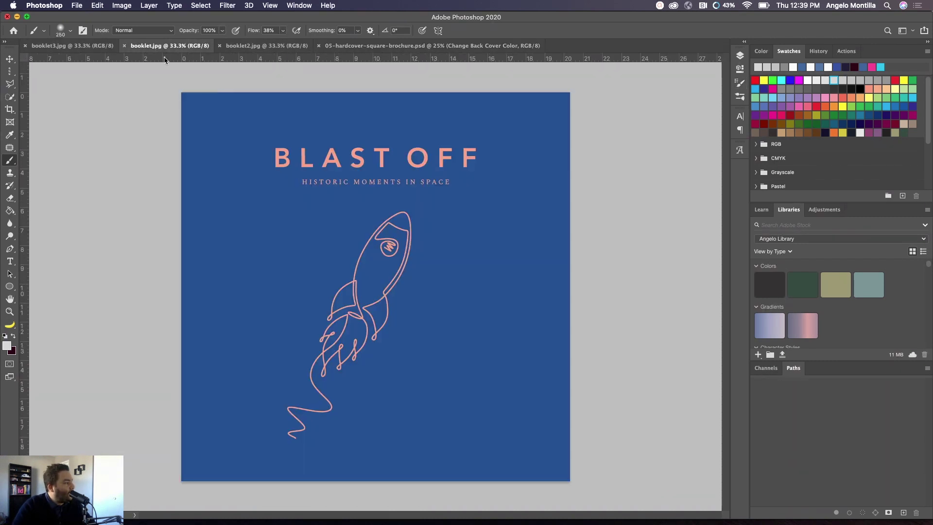
{"action": "left_click", "coordinate": [10, 59]}
{"action": "left_click", "coordinate": [440, 45]}
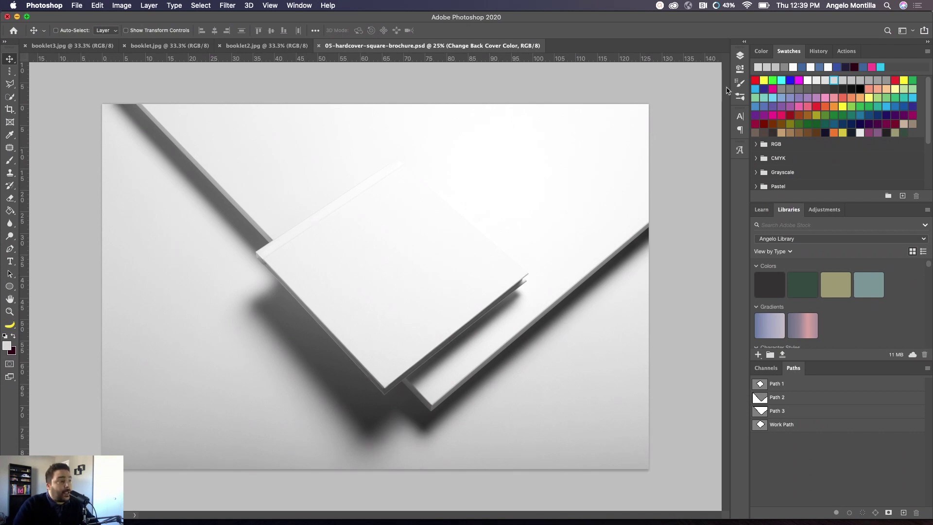
Step: Show the mockup's layers and open the Your Design smart object in the Brochure Square group for editing
{"action": "left_click", "coordinate": [740, 57]}
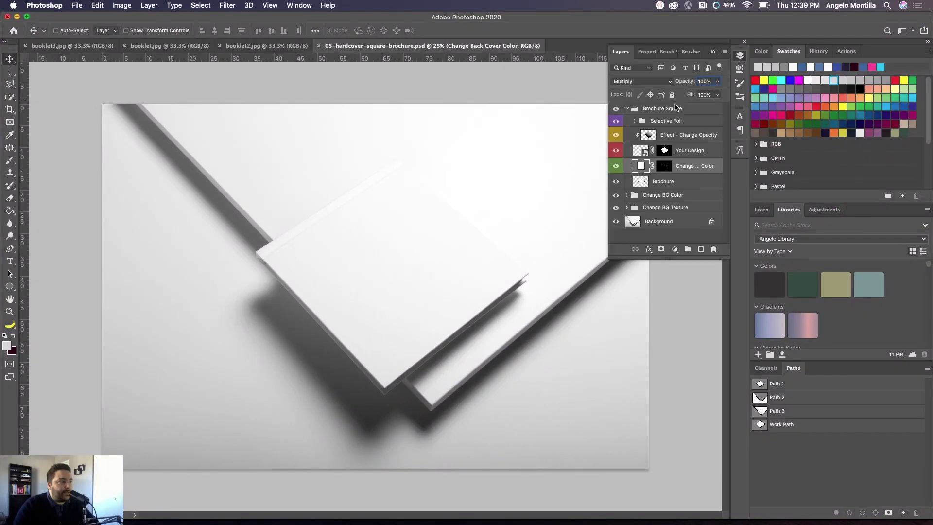
{"action": "left_click", "coordinate": [626, 109]}
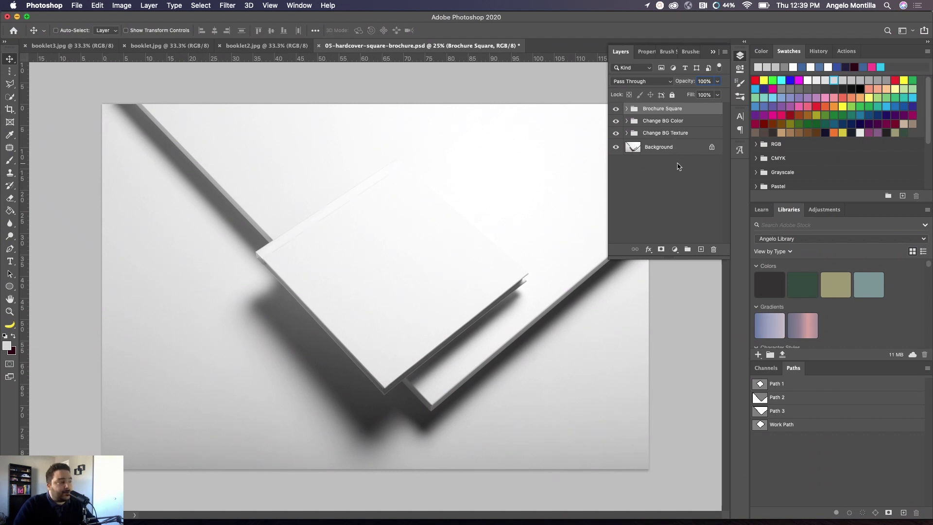
{"action": "left_click", "coordinate": [626, 109]}
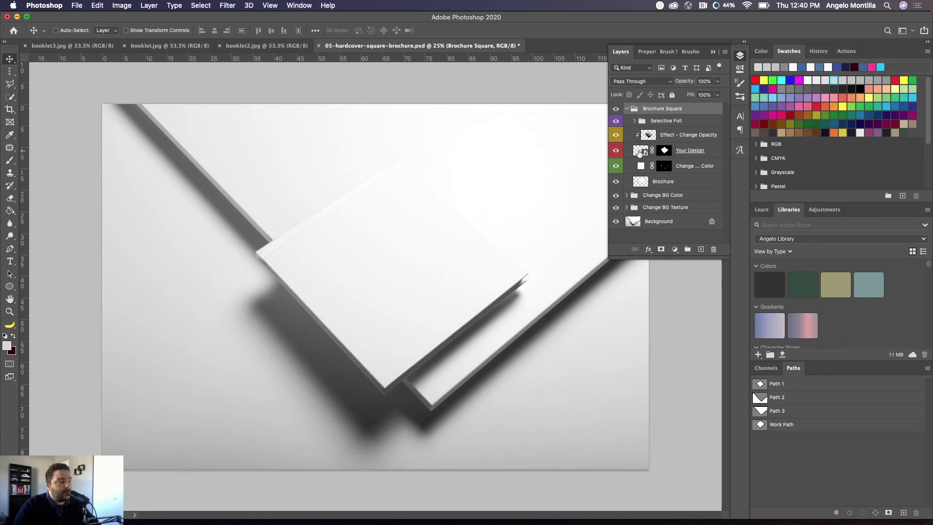
{"action": "double_click", "coordinate": [639, 152]}
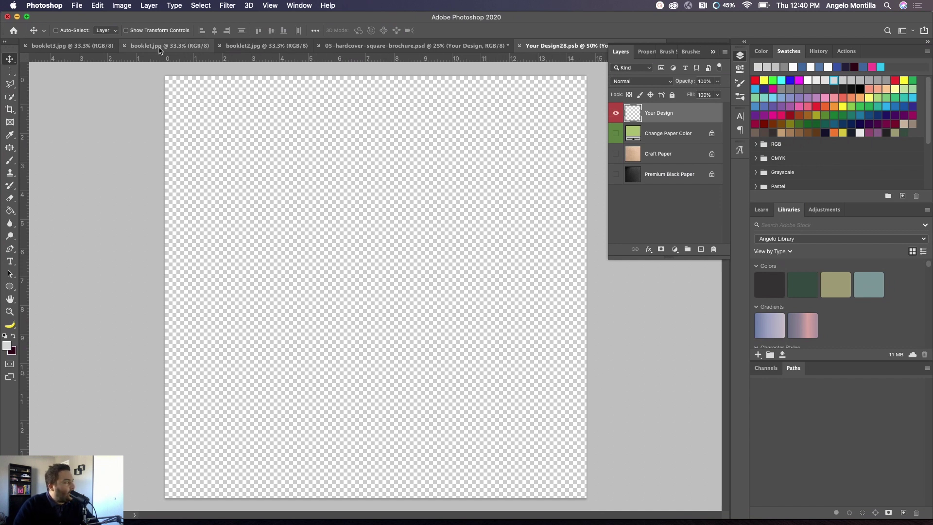
Step: Copy the cover artwork from booklet.jpg onto the canvas of the Your Design smart object with the Move tool
{"action": "left_click", "coordinate": [141, 47]}
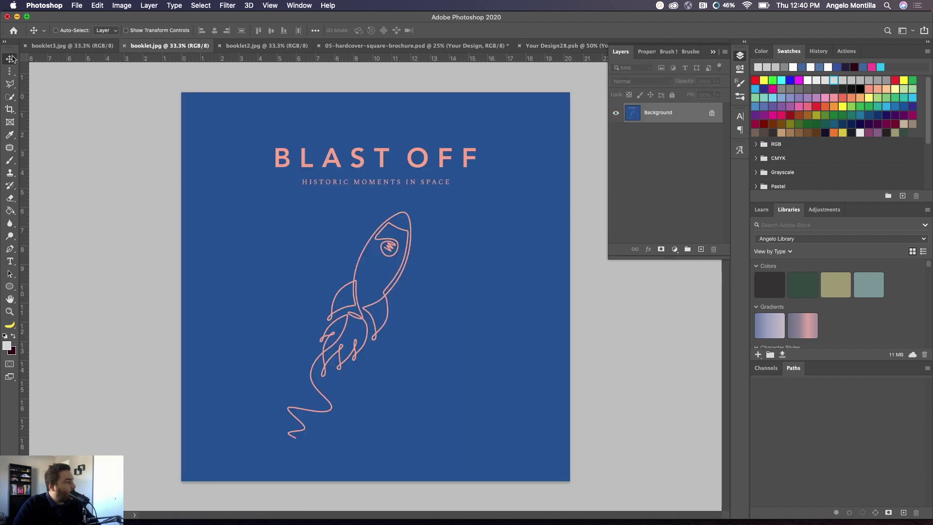
{"action": "left_click_drag", "start_coordinate": [395, 237], "coordinate": [546, 45]}
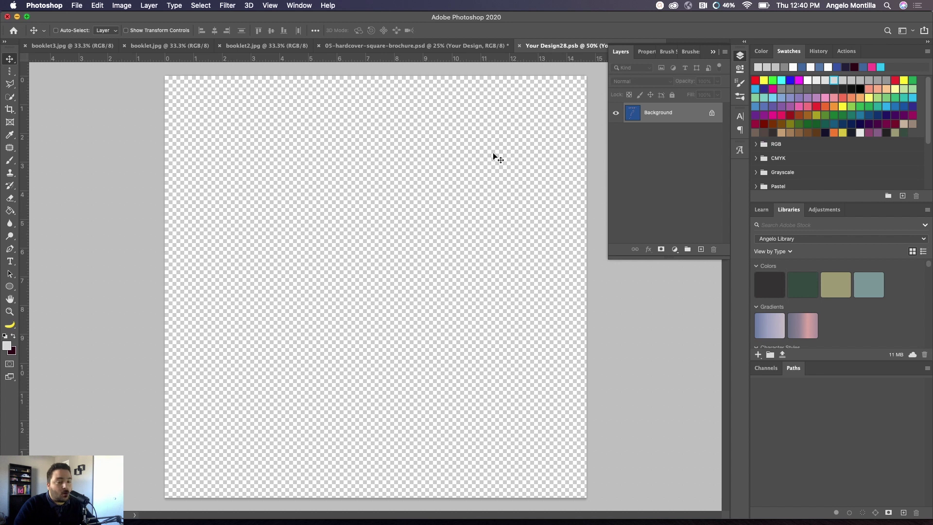
{"action": "left_click_drag", "start_coordinate": [478, 178], "coordinate": [475, 181]}
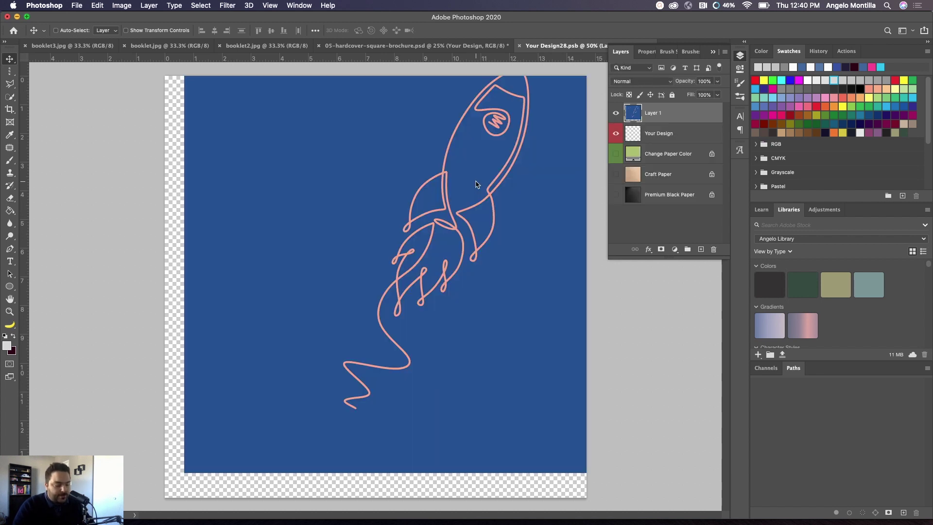
{"action": "key", "text": "super+minus"}
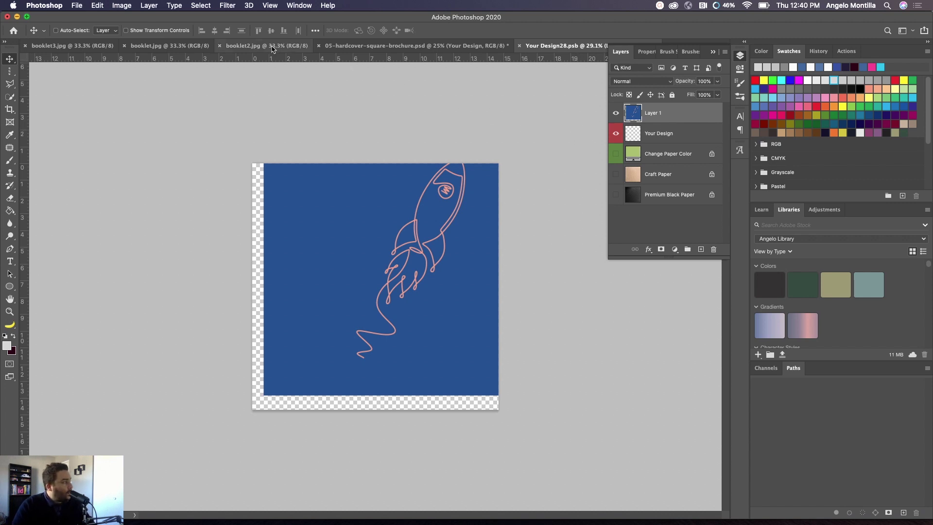
{"action": "key", "text": "super+t"}
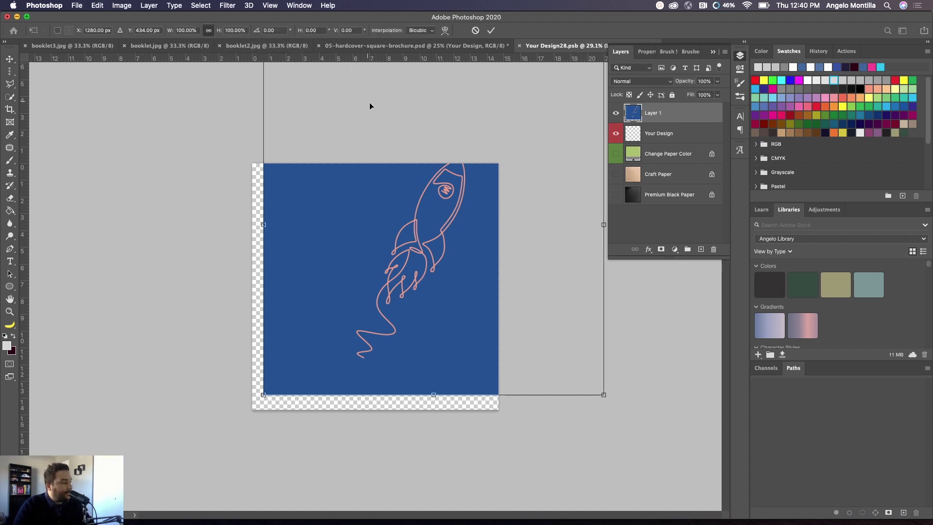
{"action": "left_click", "coordinate": [200, 5]}
{"action": "left_click", "coordinate": [200, 5]}
{"action": "key", "text": "Return"}
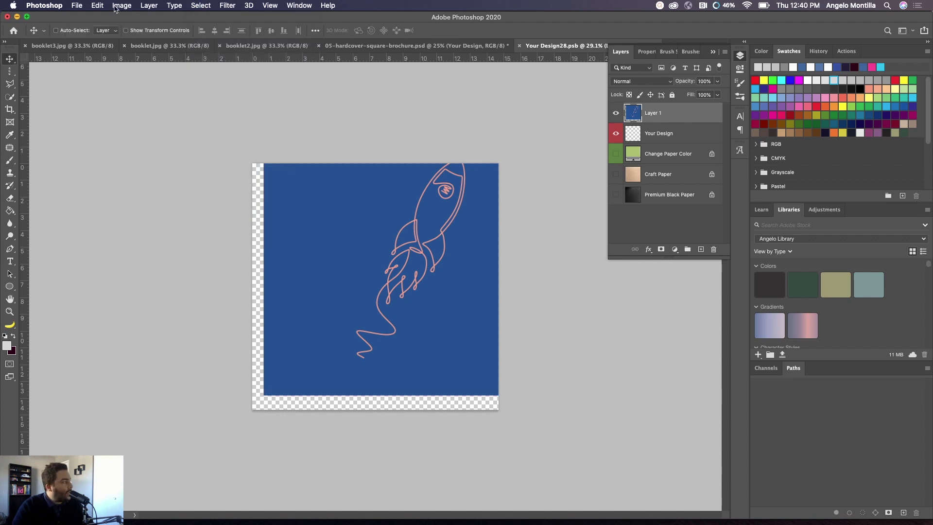
Step: Scale the pasted cover artwork to 72.33% so it fills the canvas, and save the smart object to update the brochure mockup
{"action": "left_click", "coordinate": [98, 6]}
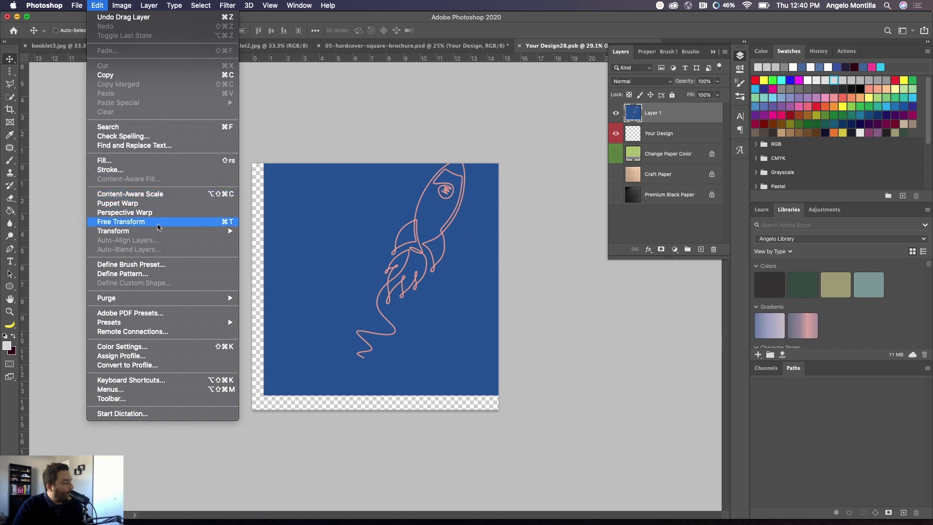
{"action": "left_click", "coordinate": [183, 224]}
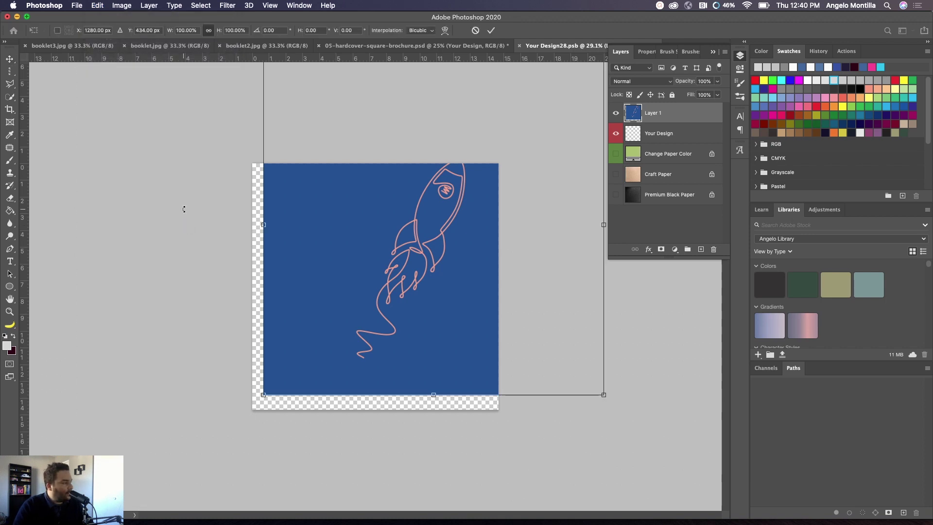
{"action": "scroll", "coordinate": [377, 289], "scroll_direction": "down", "scroll_amount": 3}
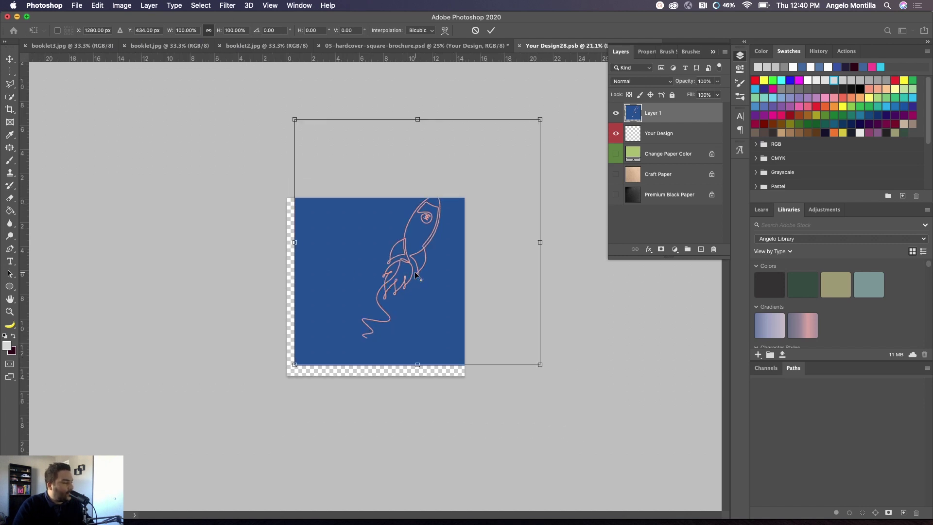
{"action": "left_click_drag", "start_coordinate": [417, 365], "coordinate": [418, 280]}
{"action": "left_click_drag", "start_coordinate": [440, 249], "coordinate": [398, 336]}
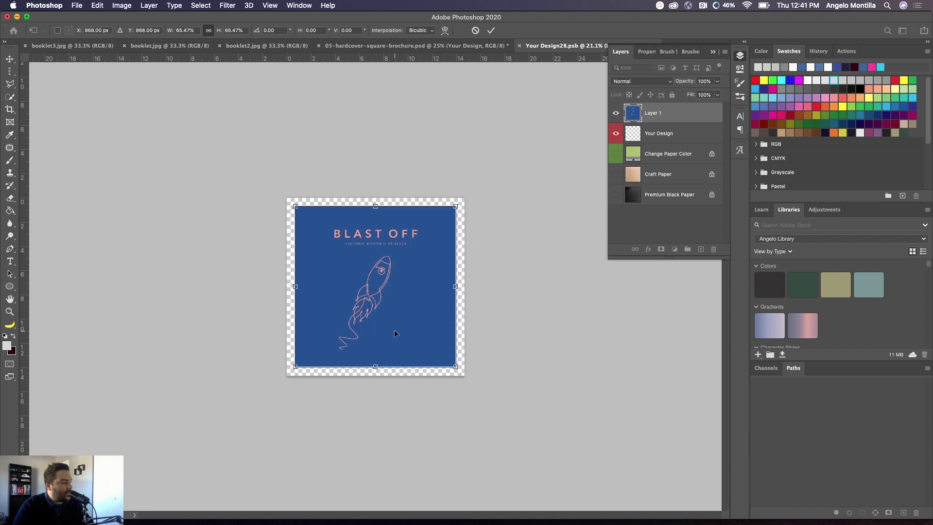
{"action": "left_click_drag", "start_coordinate": [375, 366], "coordinate": [375, 375]}
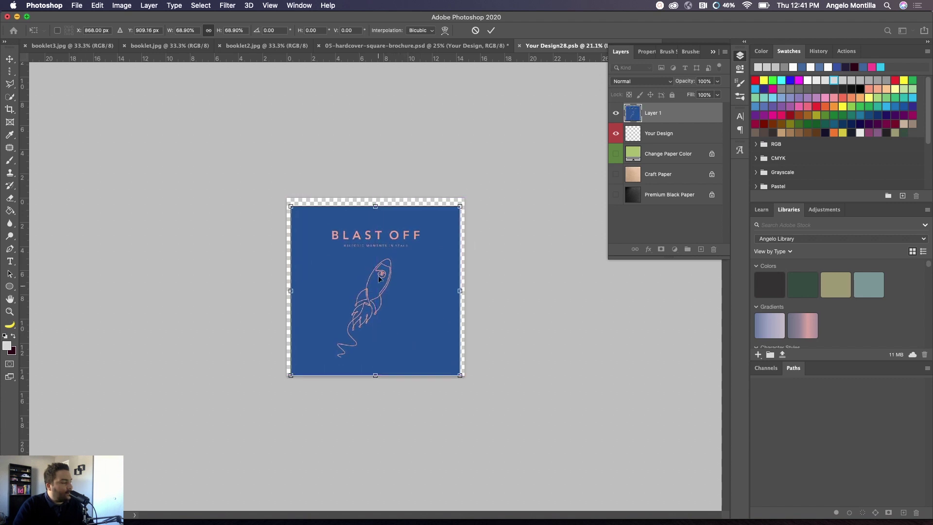
{"action": "left_click_drag", "start_coordinate": [375, 207], "coordinate": [378, 199]}
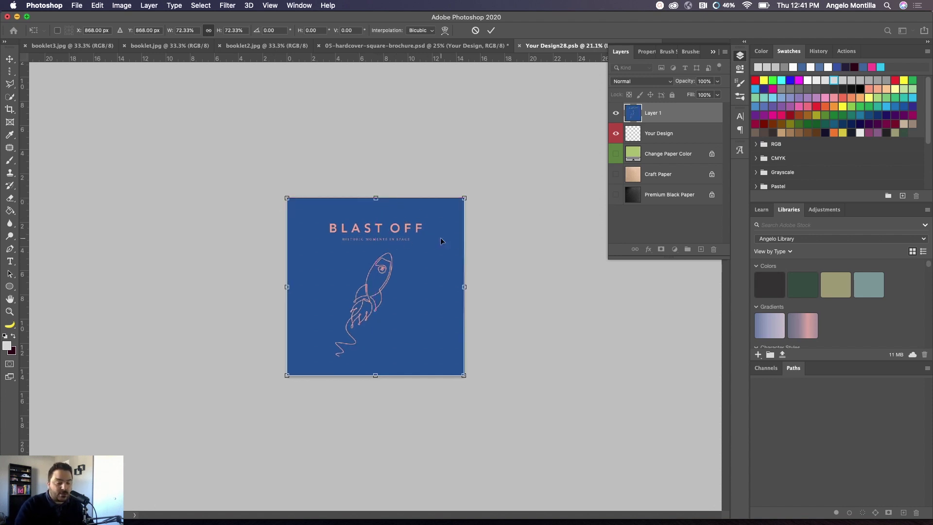
{"action": "key", "text": "Return"}
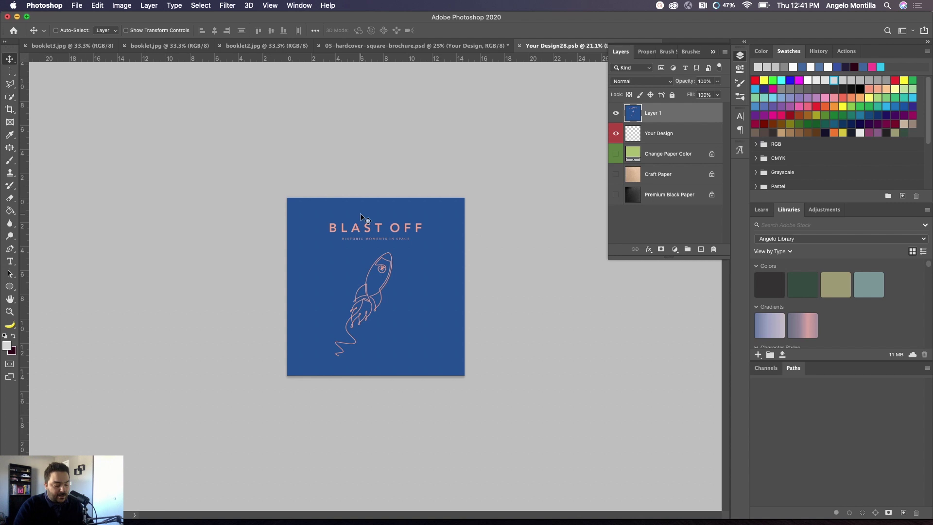
{"action": "key", "text": "super+s"}
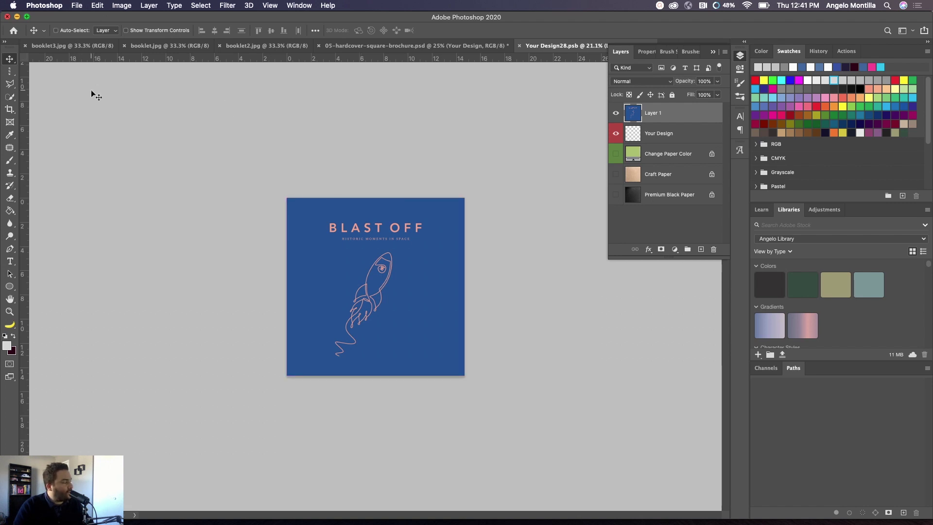
{"action": "left_click", "coordinate": [372, 45]}
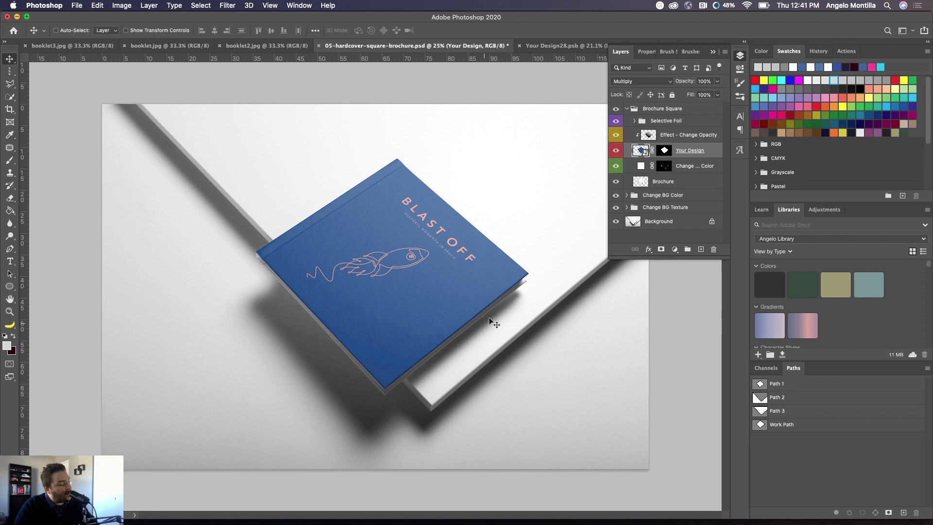
Step: Recolour the mockup's back cover colour fill, trying green and salmon before applying a blue sampled from the book cover
{"action": "double_click", "coordinate": [640, 167]}
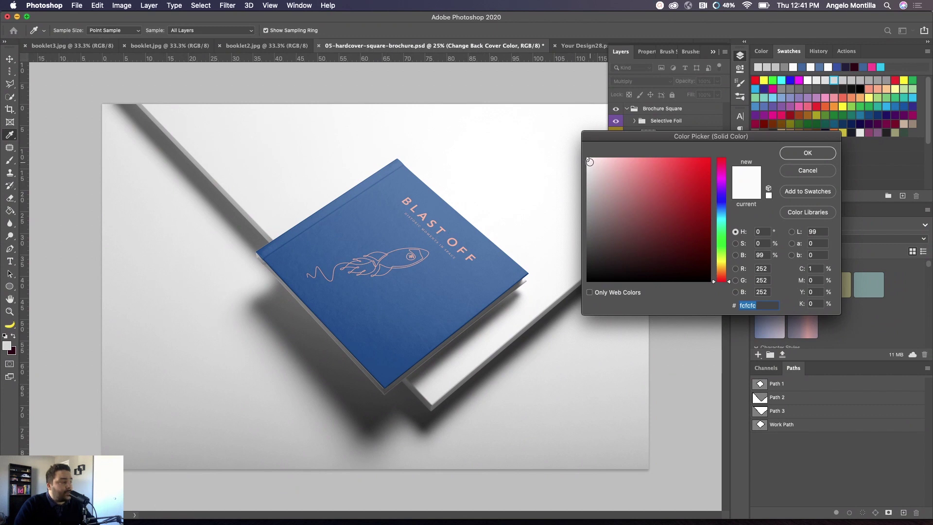
{"action": "left_click", "coordinate": [638, 183]}
{"action": "mouse_move", "coordinate": [673, 192]}
{"action": "left_mouse_down"}
{"action": "mouse_move", "coordinate": [689, 175]}
{"action": "mouse_move", "coordinate": [700, 204]}
{"action": "mouse_move", "coordinate": [701, 181]}
{"action": "left_mouse_up"}
{"action": "mouse_move", "coordinate": [721, 239]}
{"action": "left_mouse_down"}
{"action": "mouse_move", "coordinate": [722, 205]}
{"action": "mouse_move", "coordinate": [726, 245]}
{"action": "mouse_move", "coordinate": [723, 180]}
{"action": "mouse_move", "coordinate": [728, 246]}
{"action": "left_mouse_up"}
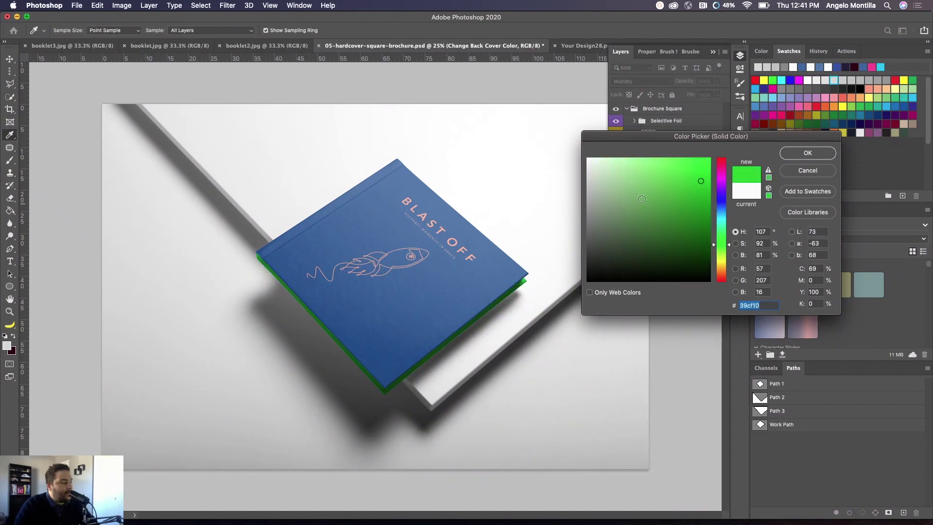
{"action": "left_click", "coordinate": [374, 220]}
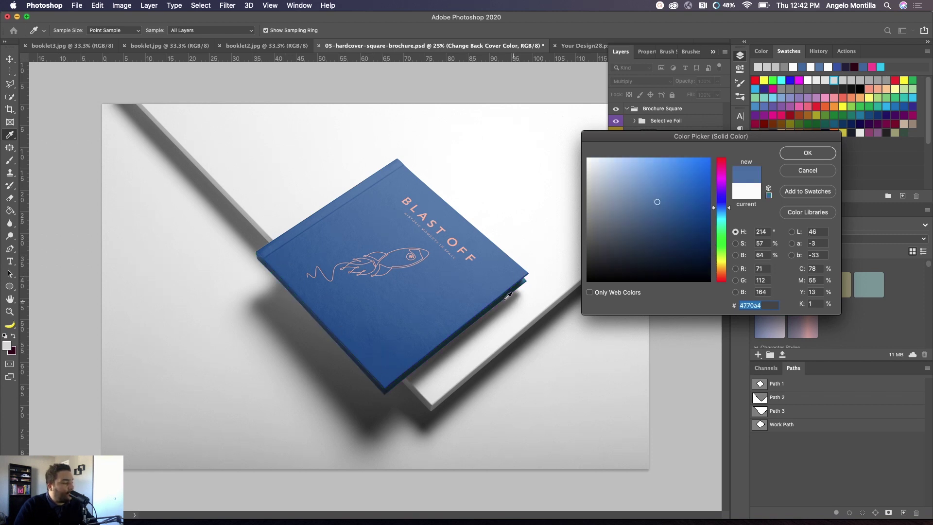
{"action": "left_click", "coordinate": [462, 249]}
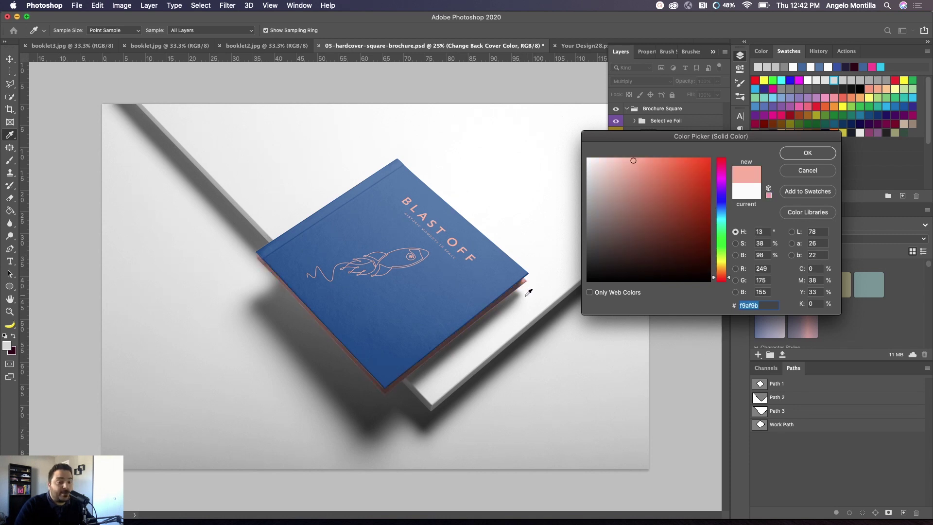
{"action": "left_click", "coordinate": [397, 221]}
{"action": "left_click", "coordinate": [795, 157]}
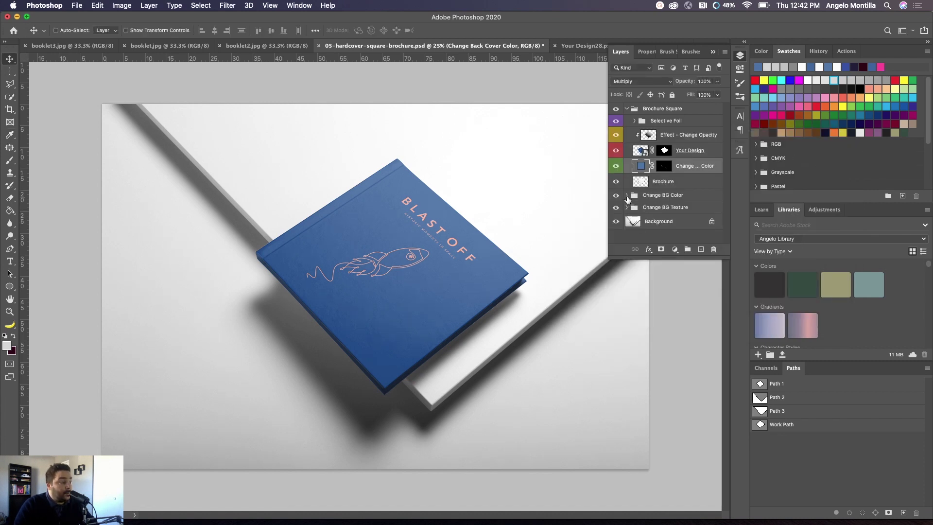
Step: In the Change BG Color group, set the Top Block fill to the blue 4770a4 sampled from the book cover
{"action": "left_click", "coordinate": [627, 109]}
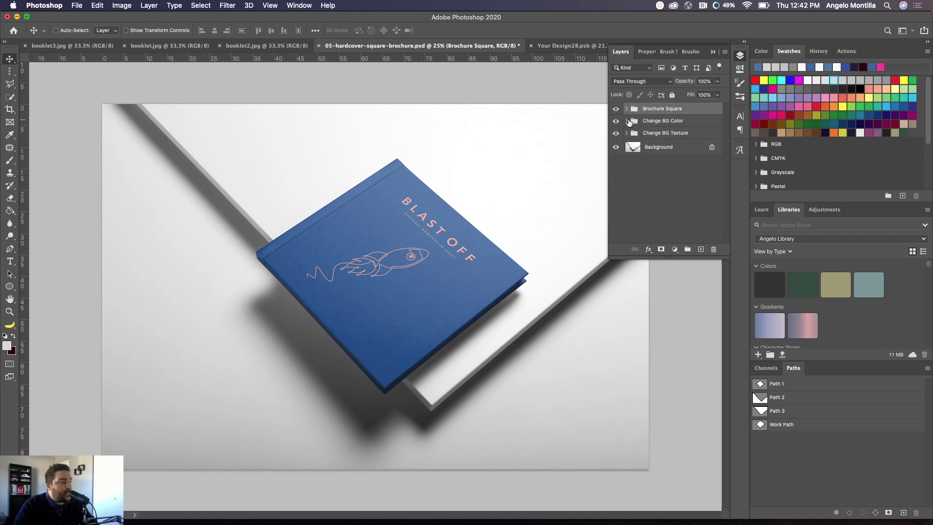
{"action": "left_click", "coordinate": [627, 121]}
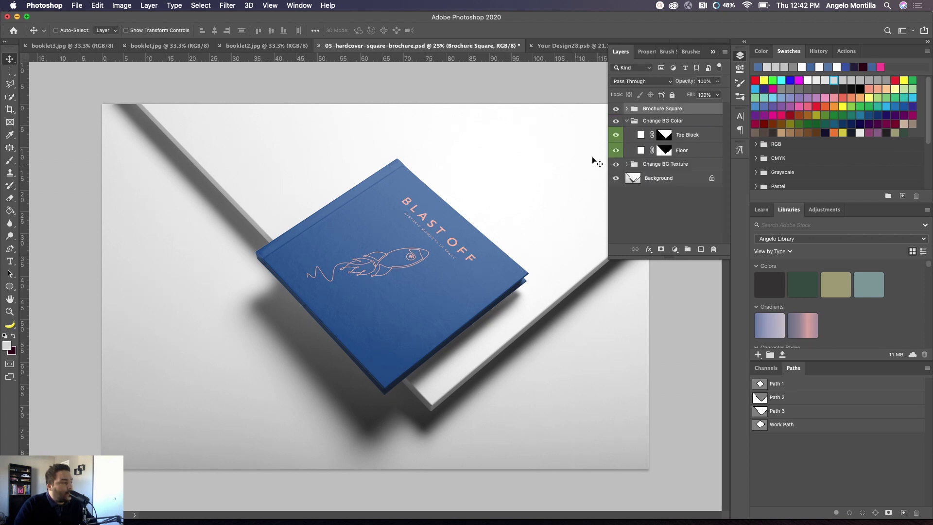
{"action": "double_click", "coordinate": [642, 135]}
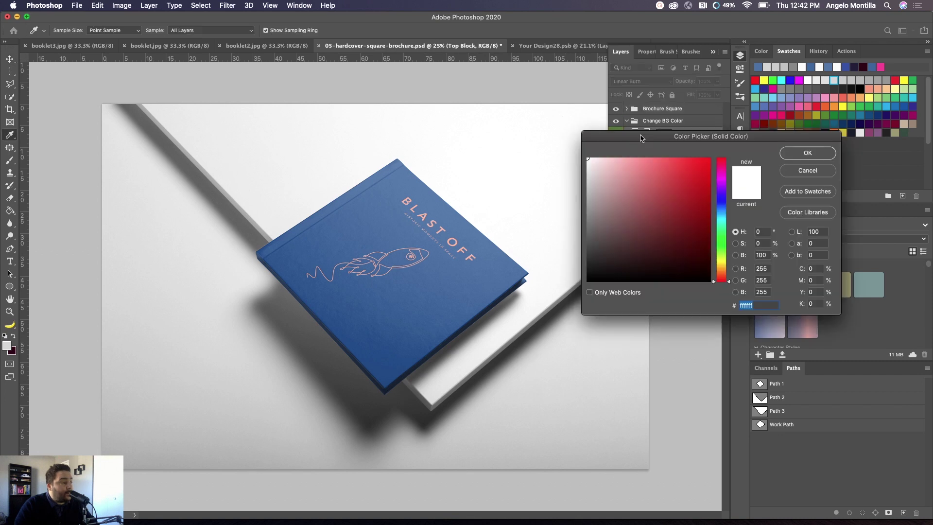
{"action": "left_click", "coordinate": [371, 228]}
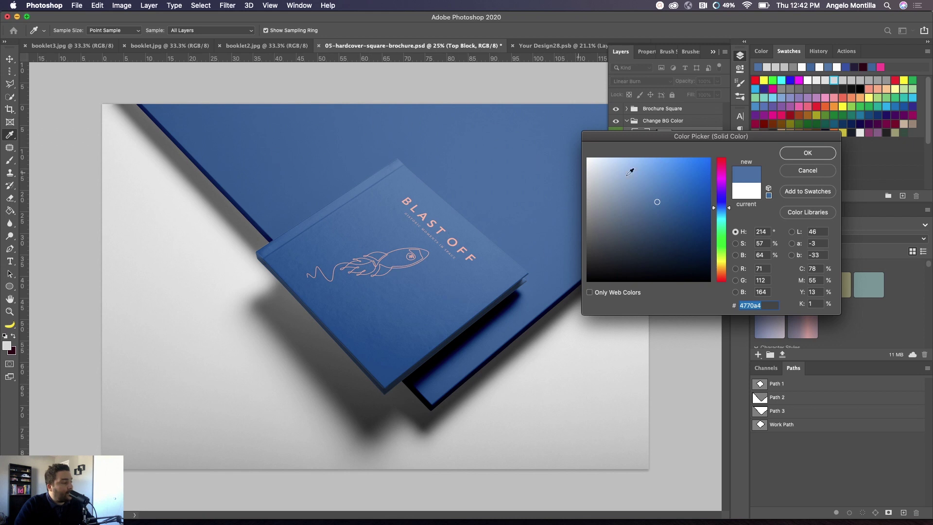
{"action": "left_click", "coordinate": [807, 153]}
Step: Set the Floor fill to the salmon fbb39f sampled from the cover's title lettering
{"action": "double_click", "coordinate": [641, 150]}
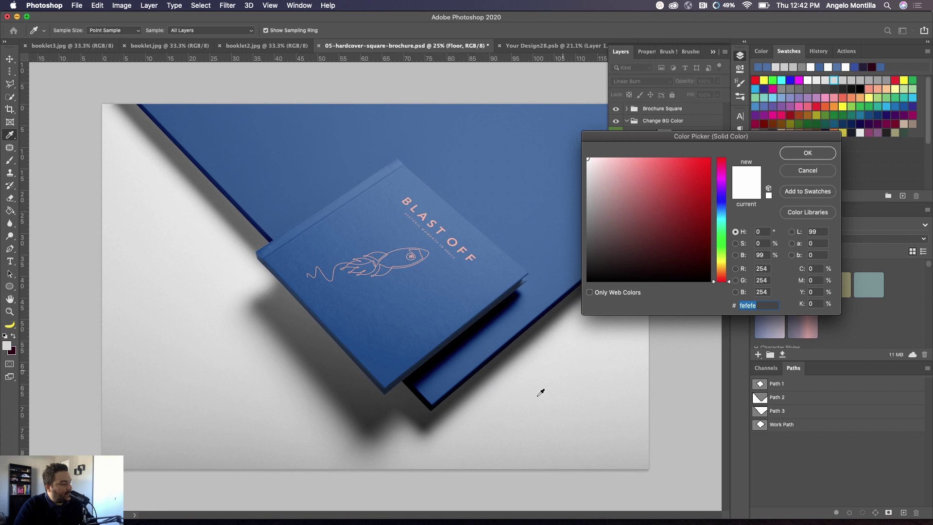
{"action": "left_click", "coordinate": [409, 201]}
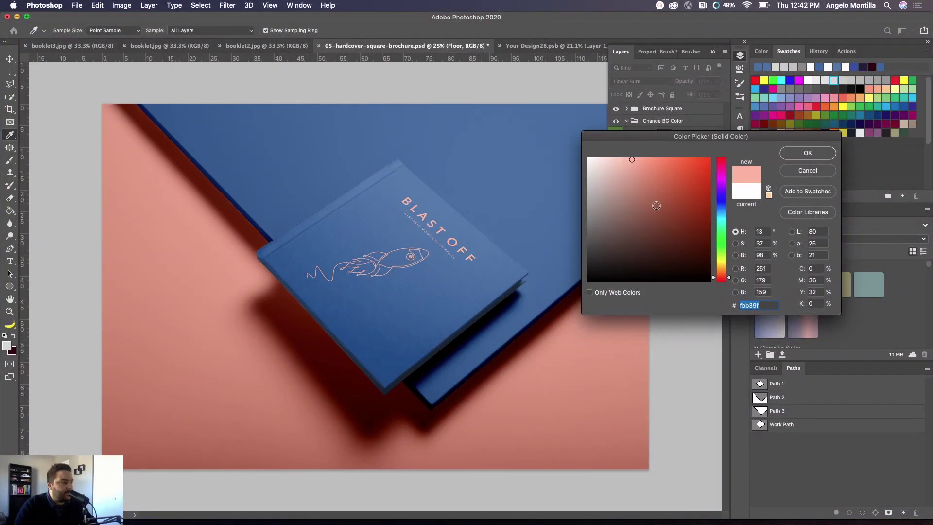
{"action": "left_click", "coordinate": [800, 153]}
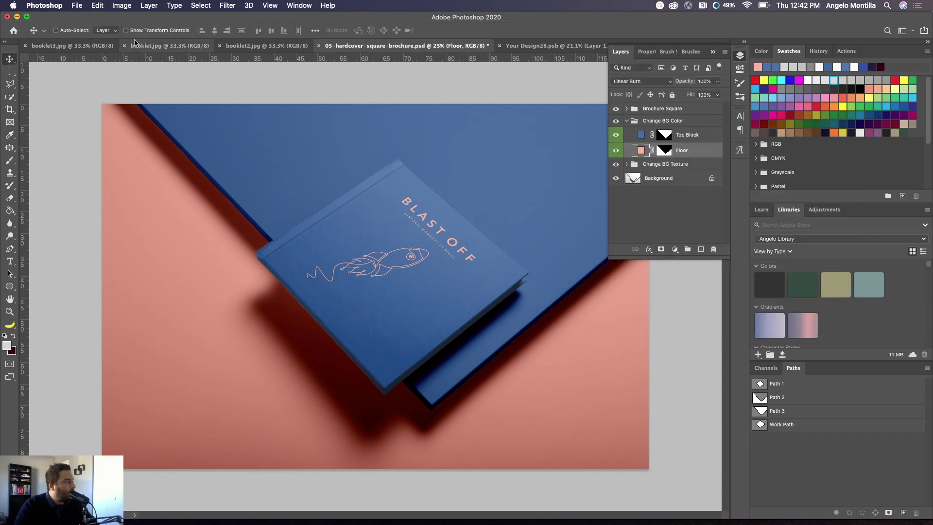
Step: Collapse the layers display and set up a JPEG copy of the mockup named booklet_mockup.jpg
{"action": "left_click", "coordinate": [710, 52]}
{"action": "left_click", "coordinate": [77, 5]}
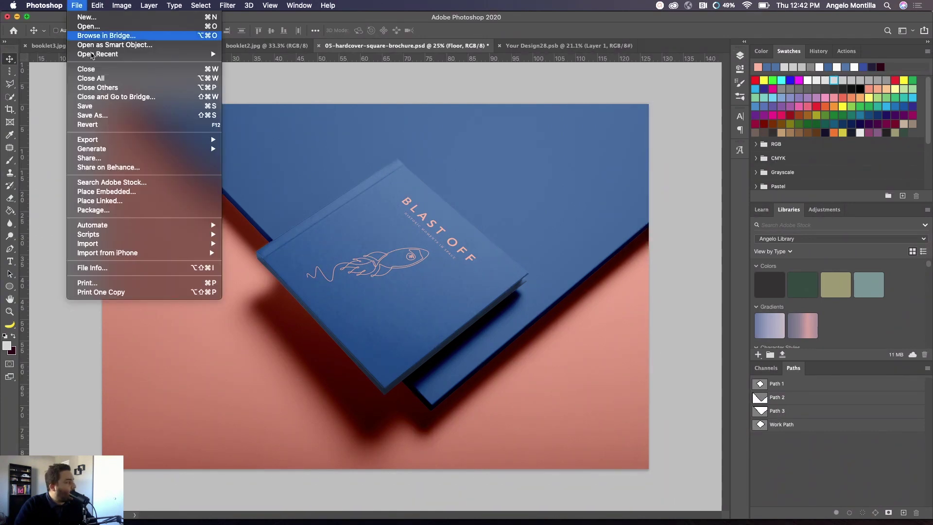
{"action": "left_click", "coordinate": [95, 114]}
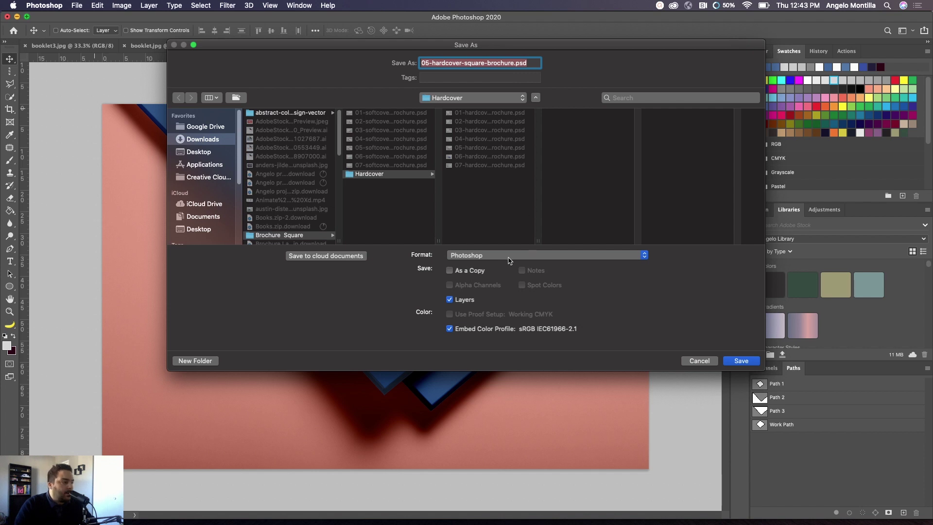
{"action": "left_click", "coordinate": [483, 255]}
{"action": "left_click", "coordinate": [470, 316]}
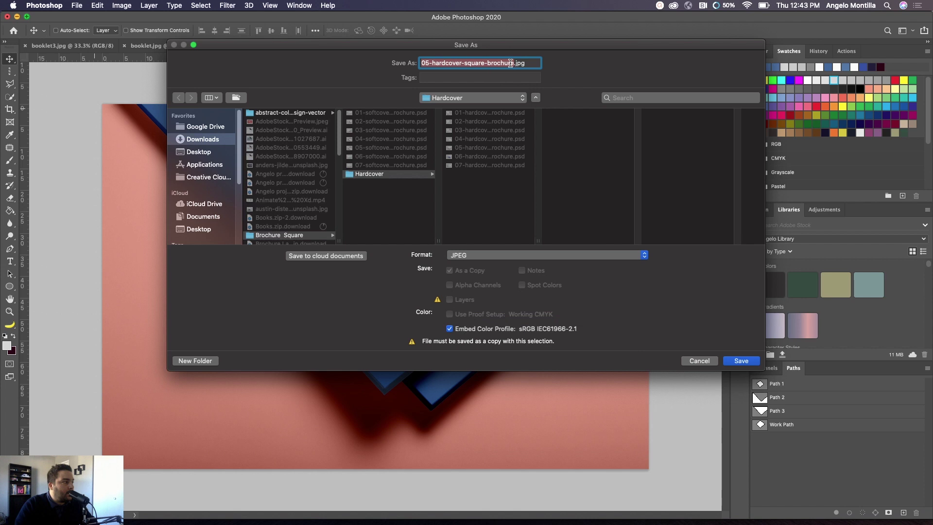
{"action": "left_click_drag", "start_coordinate": [514, 63], "coordinate": [420, 61]}
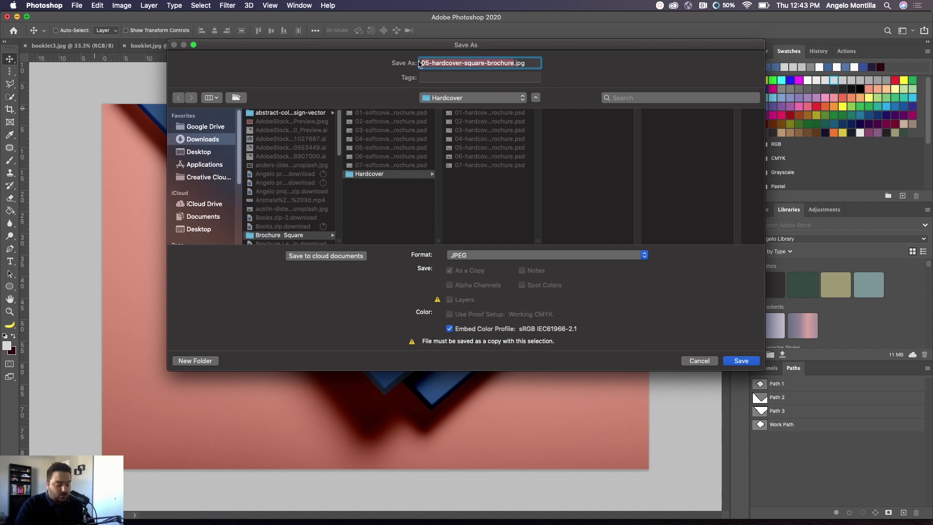
{"action": "type", "text": "booklet"}
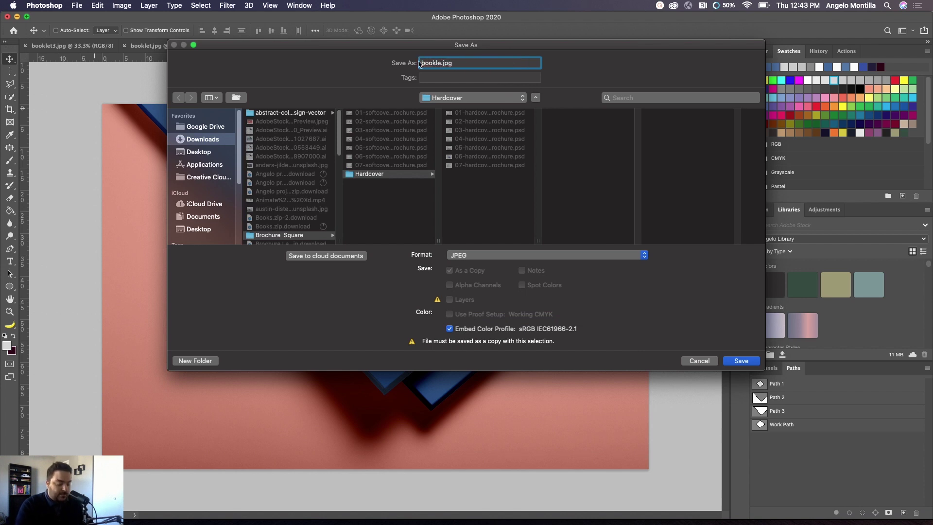
{"action": "type", "text": "_mock"}
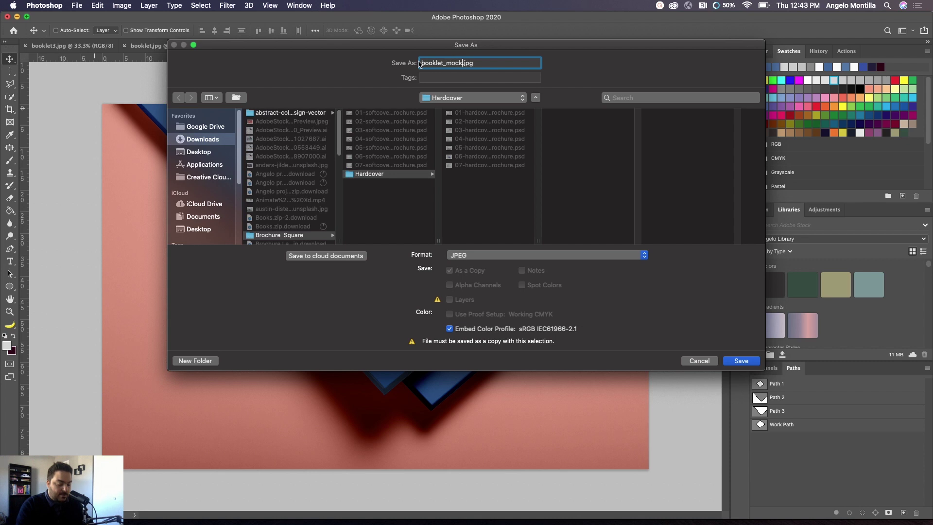
{"action": "type", "text": "up"}
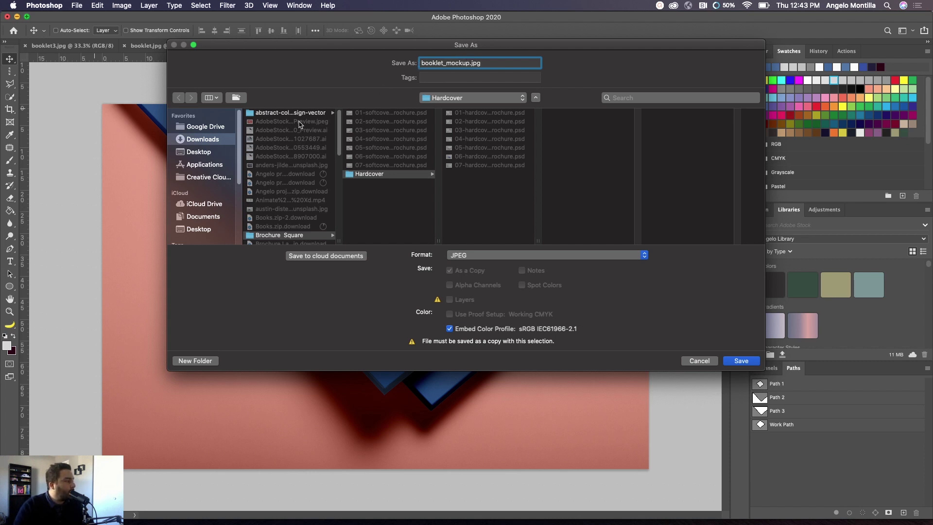
Step: Save the JPEG copy in the Desktop's April 3 Tutorial folder at Maximum quality 12 with the Baseline ("Standard") format
{"action": "left_click", "coordinate": [199, 152]}
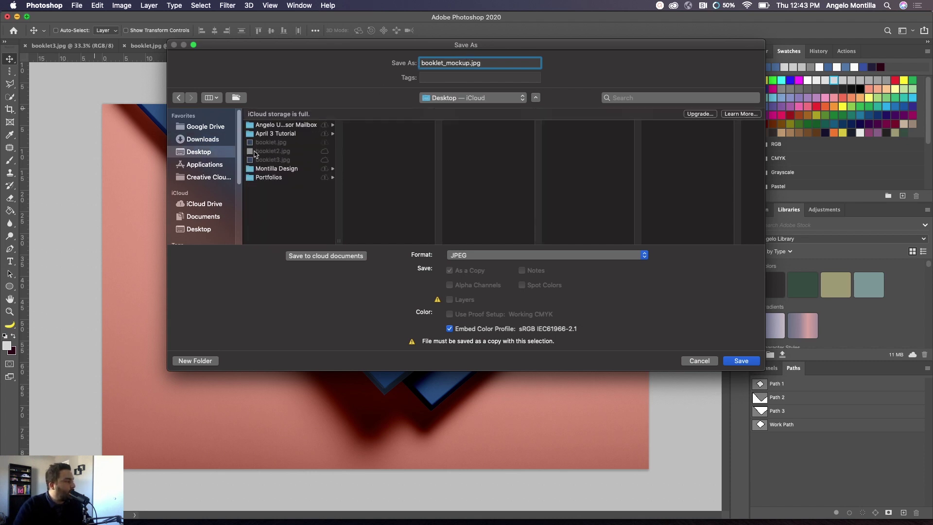
{"action": "left_click", "coordinate": [275, 134]}
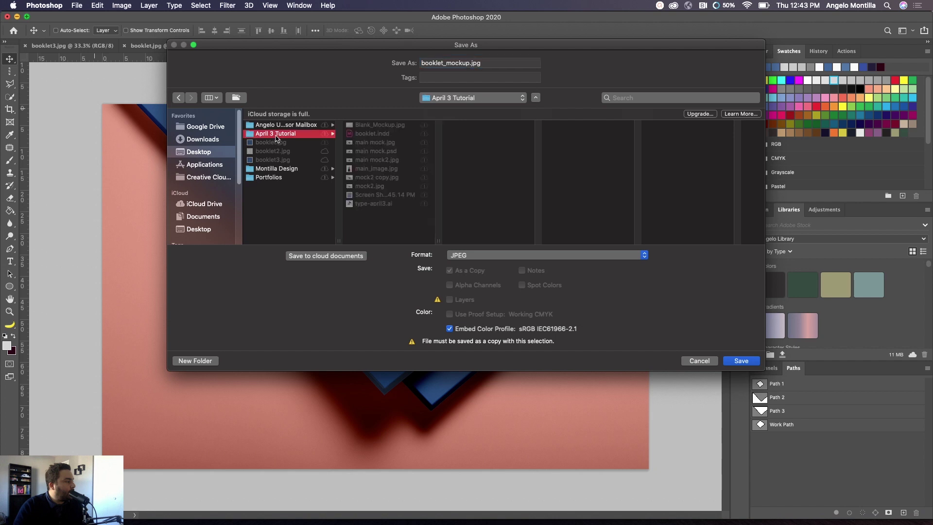
{"action": "left_click", "coordinate": [735, 361]}
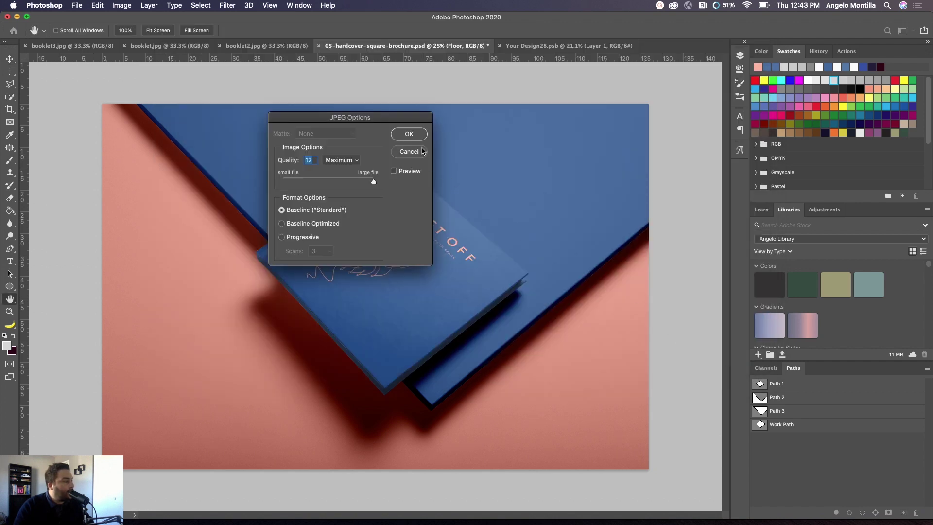
{"action": "left_click", "coordinate": [420, 133]}
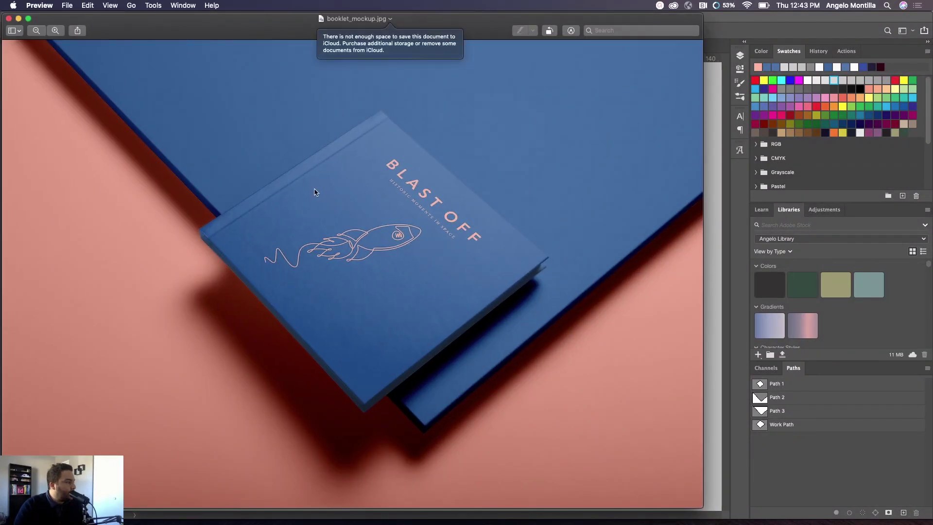
Step: Review the saved booklet_mockup.jpg image in Preview
{"action": "left_click_drag", "start_coordinate": [389, 23], "coordinate": [418, 23]}
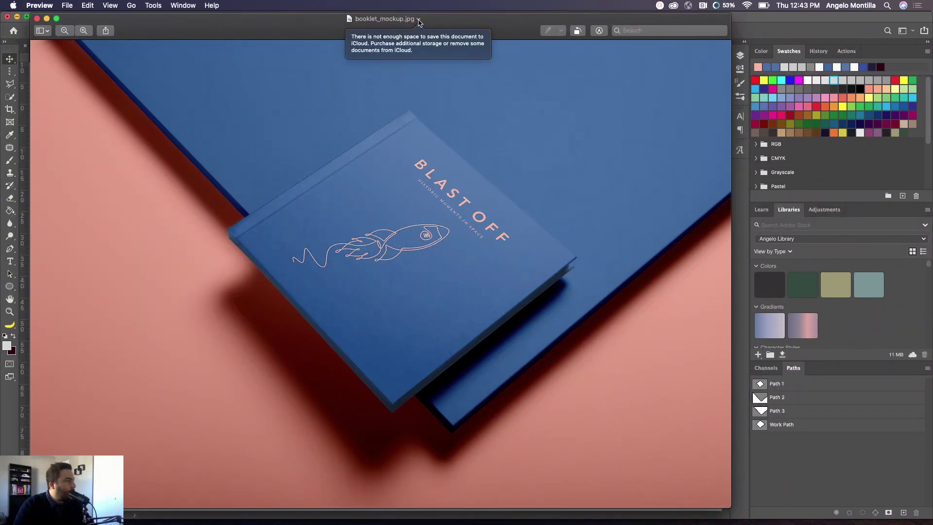
{"action": "left_click", "coordinate": [419, 20]}
{"action": "left_click", "coordinate": [419, 20]}
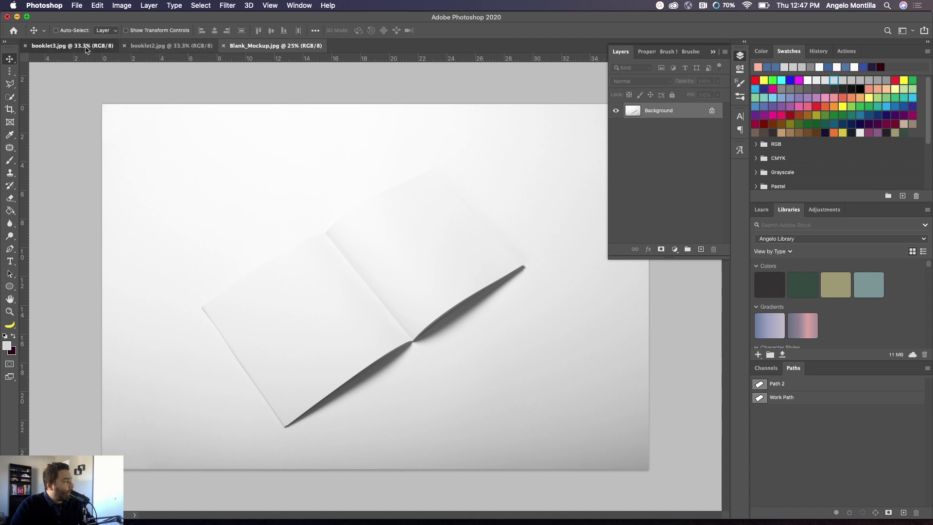
Step: Switch from Blank_Mockup.jpg to the booklet2.jpg page image in Photoshop
{"action": "key", "text": "ctrl+Tab"}
{"action": "key", "text": "ctrl+Tab"}
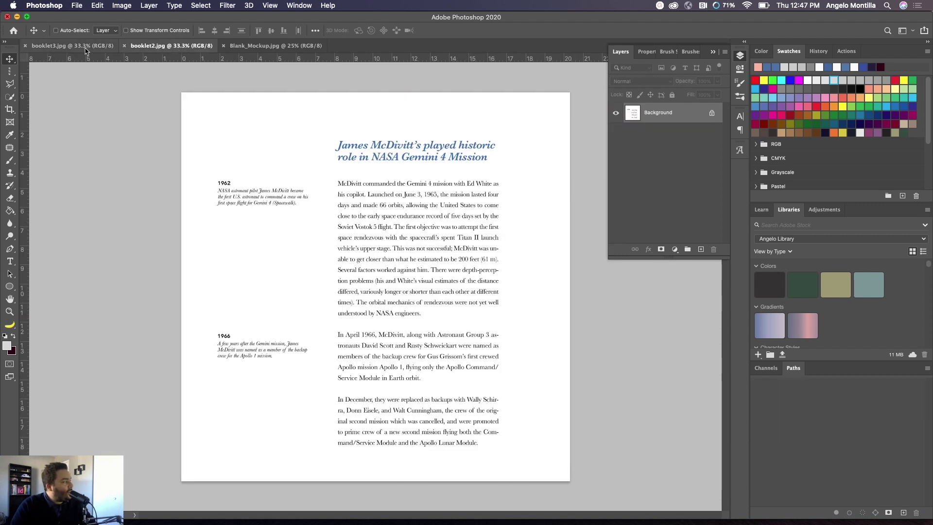
Step: Paste the booklet2.jpg page image into Blank_Mockup.jpg as a new layer
{"action": "left_click", "coordinate": [263, 50]}
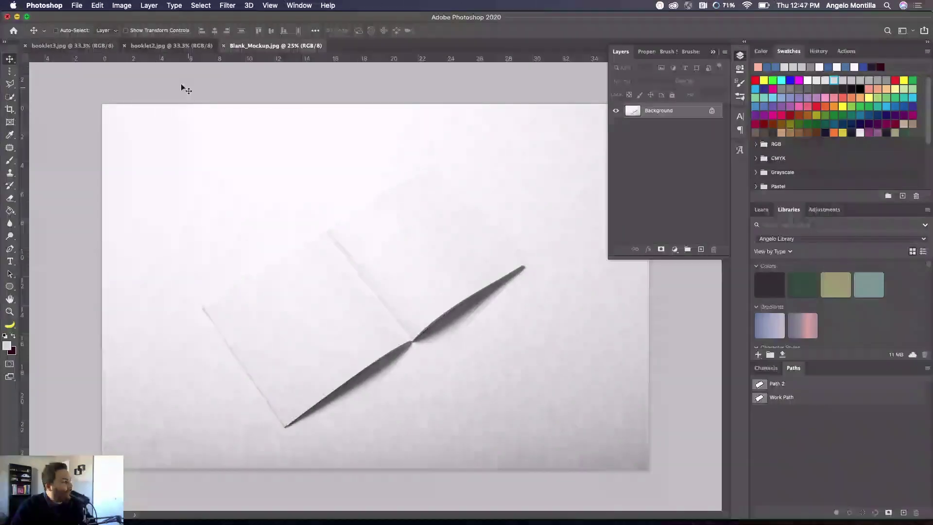
{"action": "left_click", "coordinate": [73, 46]}
{"action": "left_click", "coordinate": [141, 46]}
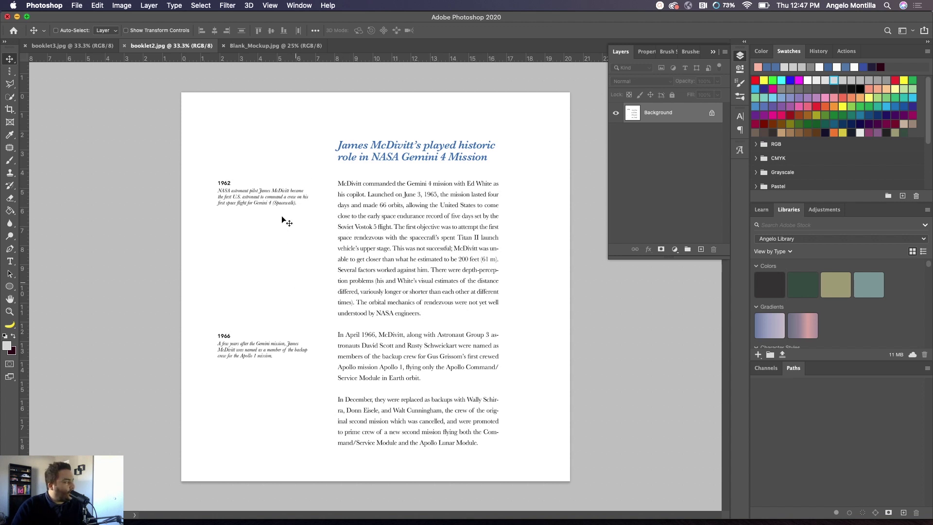
{"action": "left_click", "coordinate": [262, 46]}
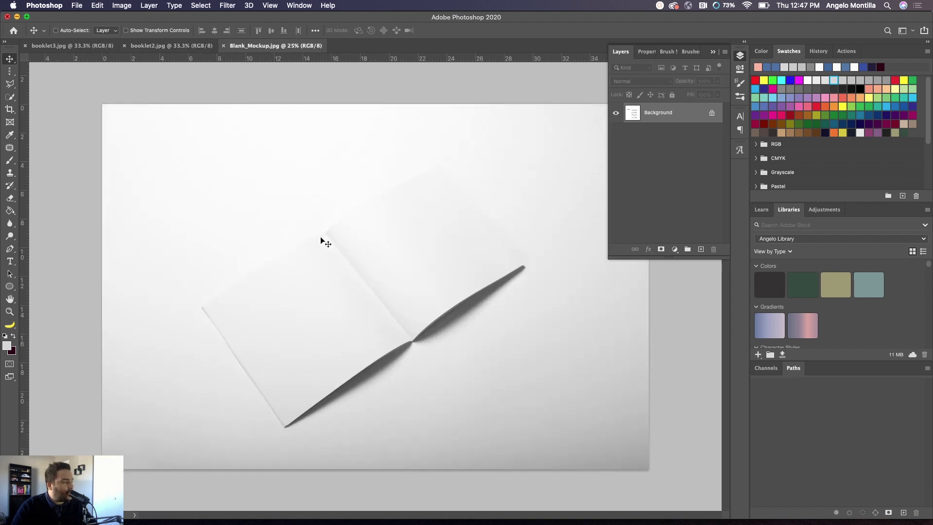
{"action": "key", "text": "cmd+v"}
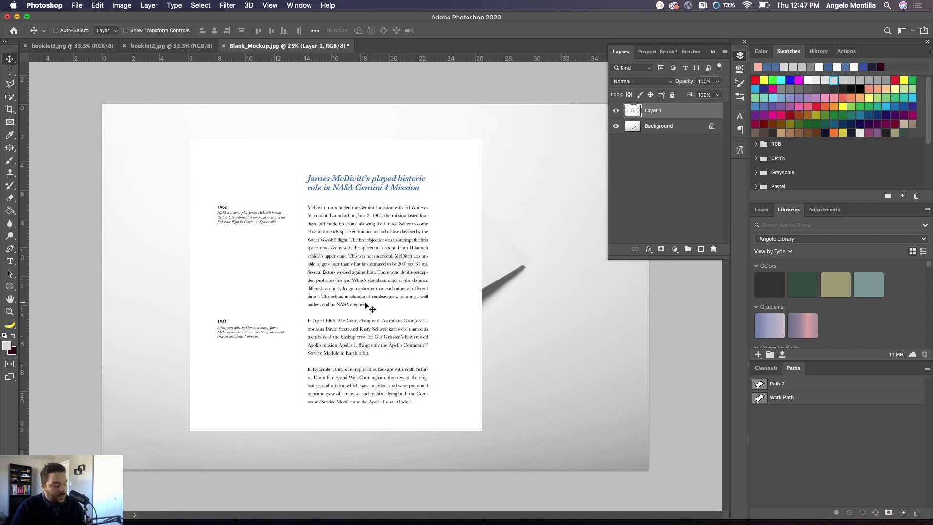
Step: Scale the pasted page to 55.33%, place it over the book's left page, and convert its layer to a Smart Object
{"action": "key", "text": "cmd+t"}
{"action": "left_click_drag", "start_coordinate": [334, 430], "coordinate": [346, 300]}
{"action": "left_click_drag", "start_coordinate": [357, 254], "coordinate": [333, 349]}
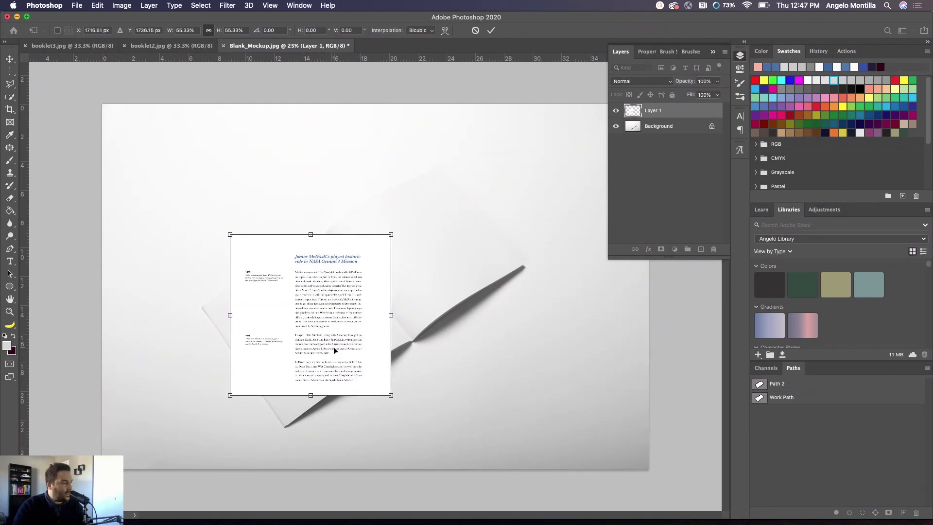
{"action": "key", "text": "Return"}
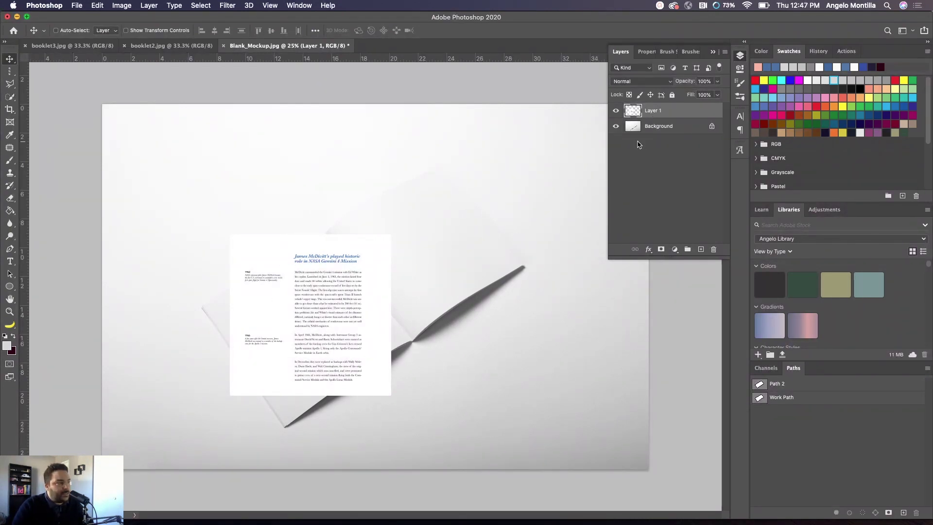
{"action": "right_click", "coordinate": [649, 112]}
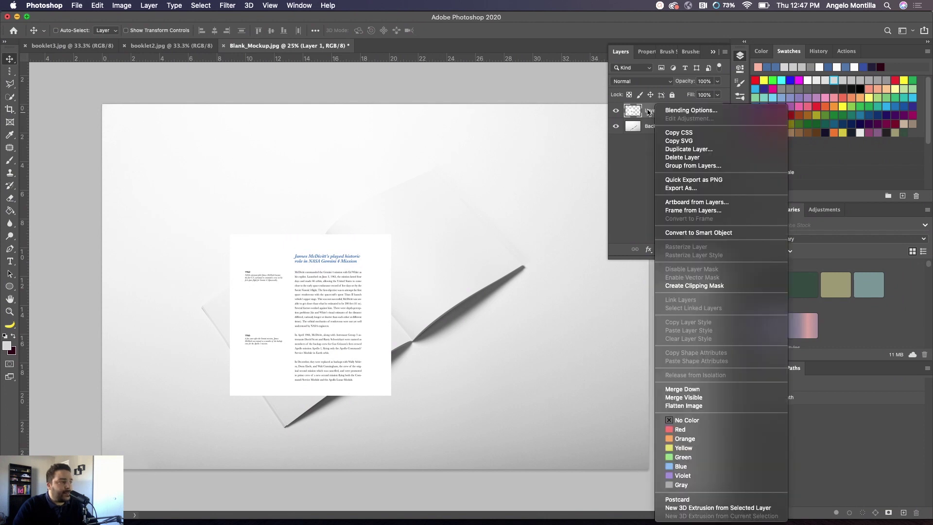
{"action": "left_click", "coordinate": [713, 233]}
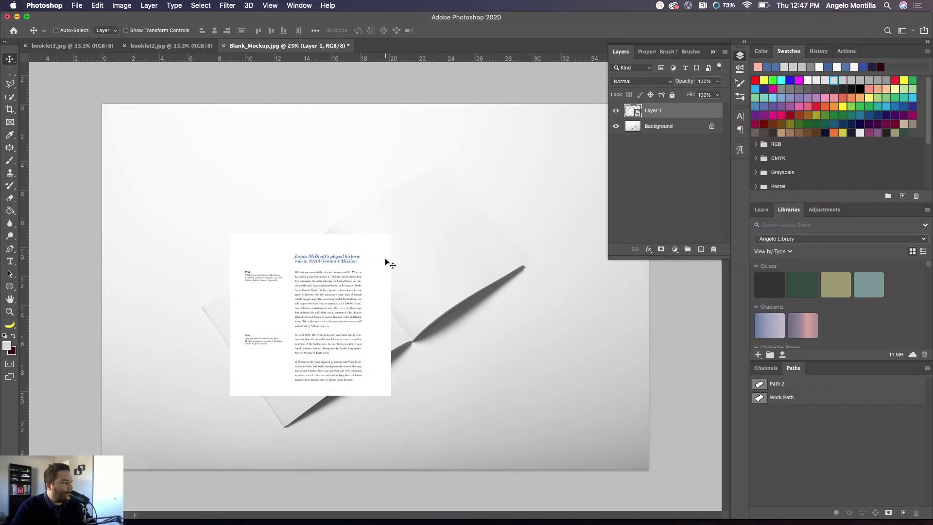
Step: Rotate the page image to about -35.85° and scale it to about 91.60% to line up with the book's left page
{"action": "key", "text": "ctrl+t"}
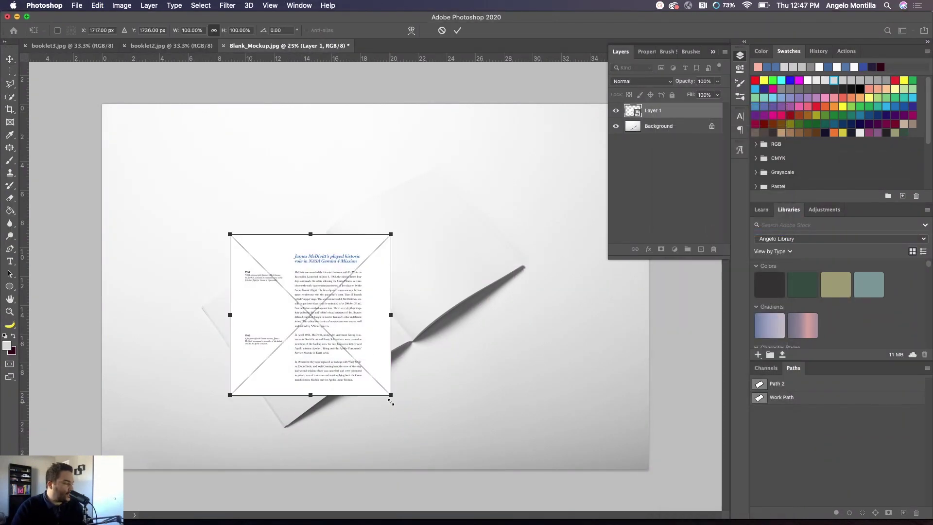
{"action": "left_click_drag", "start_coordinate": [391, 402], "coordinate": [387, 332]}
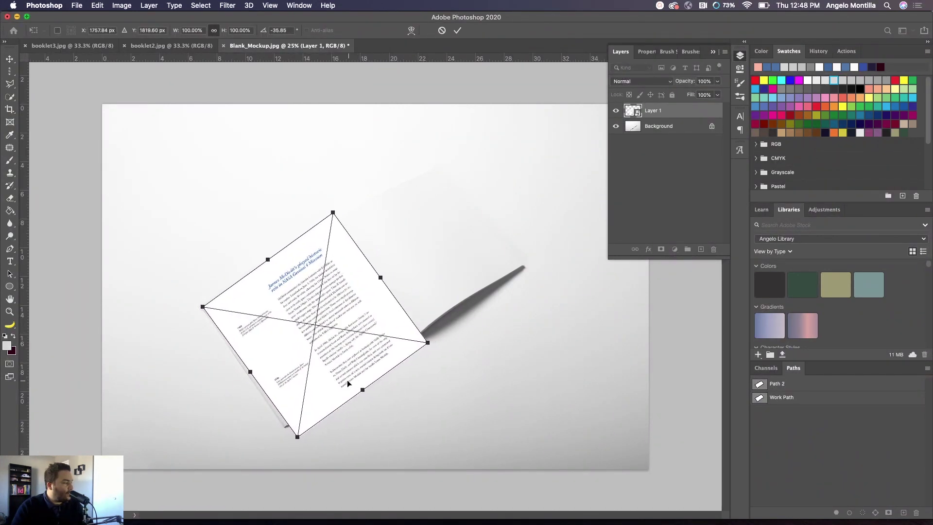
{"action": "left_click_drag", "start_coordinate": [361, 388], "coordinate": [329, 369]}
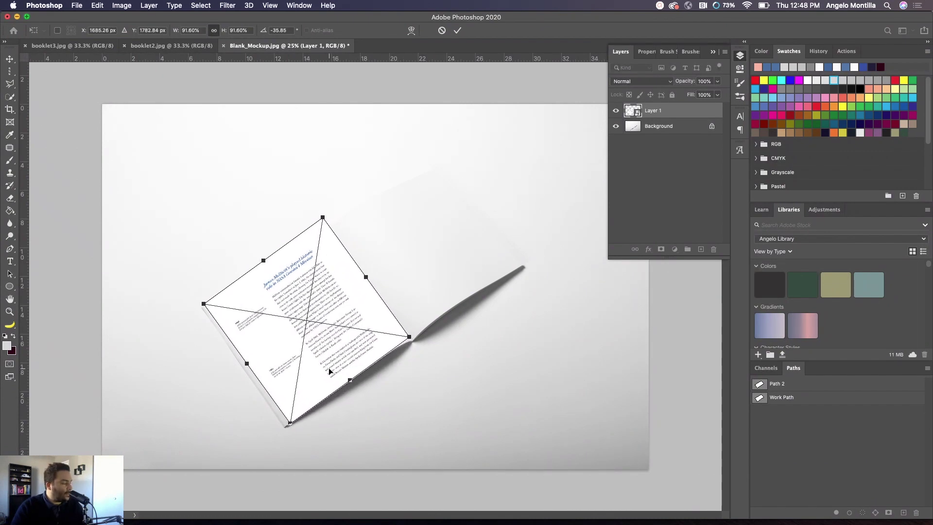
Step: Distort the page image to fit its lower spine corner and both outer corners to the book's left page
{"action": "scroll", "coordinate": [312, 294], "scroll_direction": "up", "scroll_amount": 6}
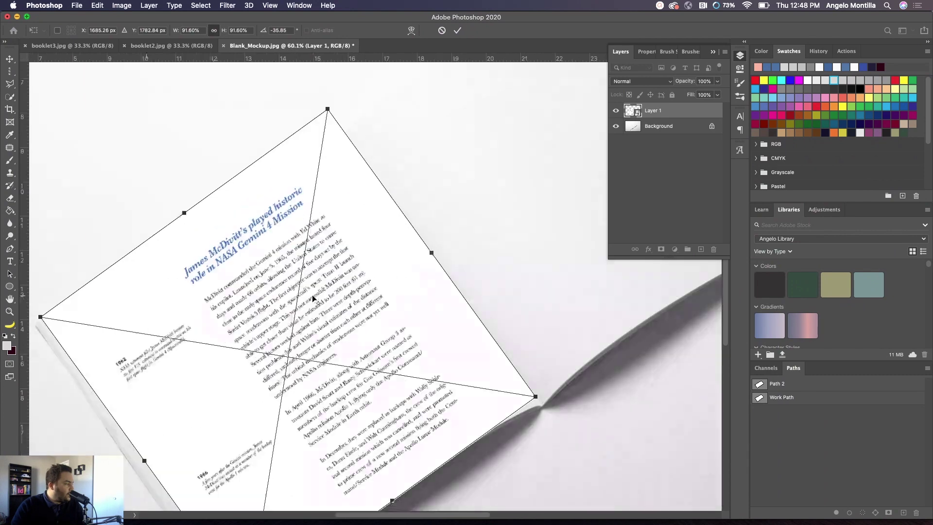
{"action": "scroll", "coordinate": [391, 310], "scroll_direction": "down", "scroll_amount": 1}
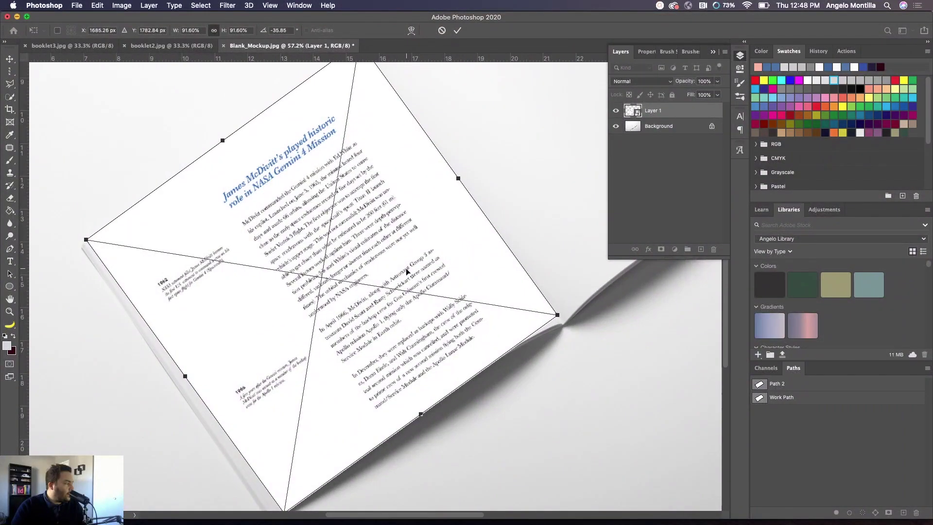
{"action": "left_click_drag", "start_coordinate": [413, 241], "coordinate": [413, 266]}
{"action": "scroll", "coordinate": [414, 263], "scroll_direction": "down", "scroll_amount": 3}
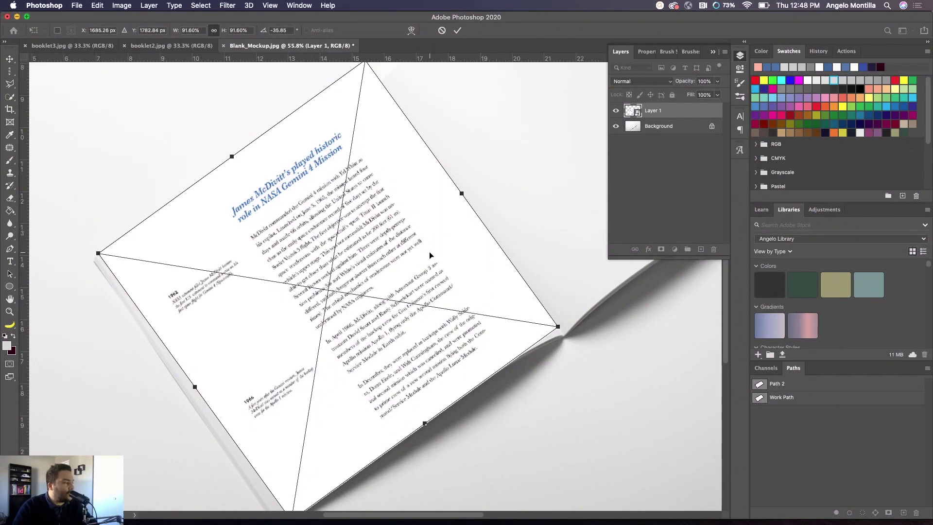
{"action": "right_click", "coordinate": [403, 248]}
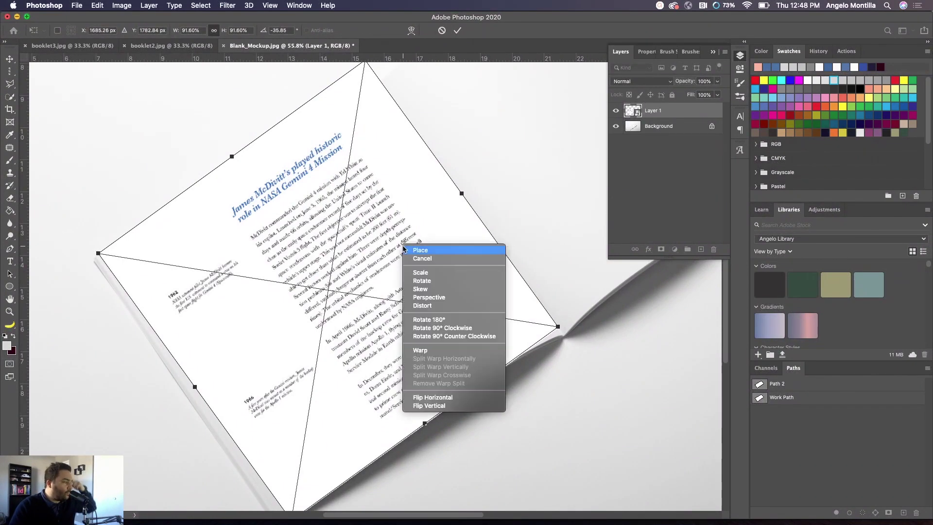
{"action": "left_click", "coordinate": [428, 306]}
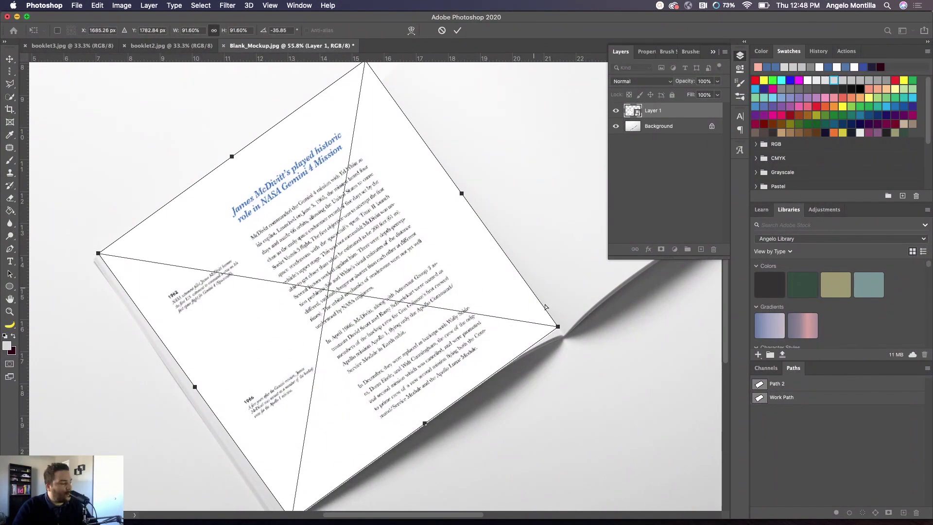
{"action": "left_click_drag", "start_coordinate": [558, 327], "coordinate": [558, 334]}
{"action": "scroll", "coordinate": [206, 271], "scroll_direction": "down", "scroll_amount": 2}
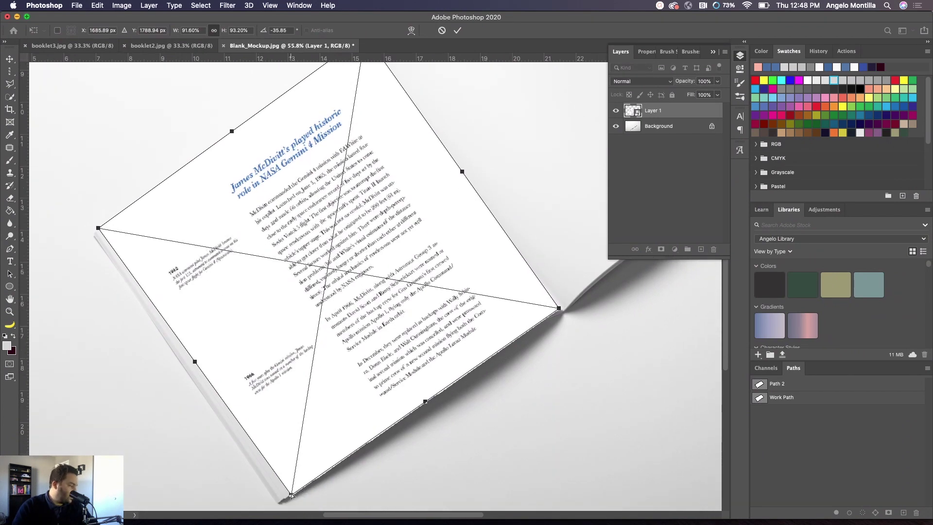
{"action": "left_click_drag", "start_coordinate": [291, 496], "coordinate": [284, 496]}
{"action": "left_click_drag", "start_coordinate": [97, 231], "coordinate": [101, 232]}
{"action": "scroll", "coordinate": [79, 250], "scroll_direction": "up", "scroll_amount": 5}
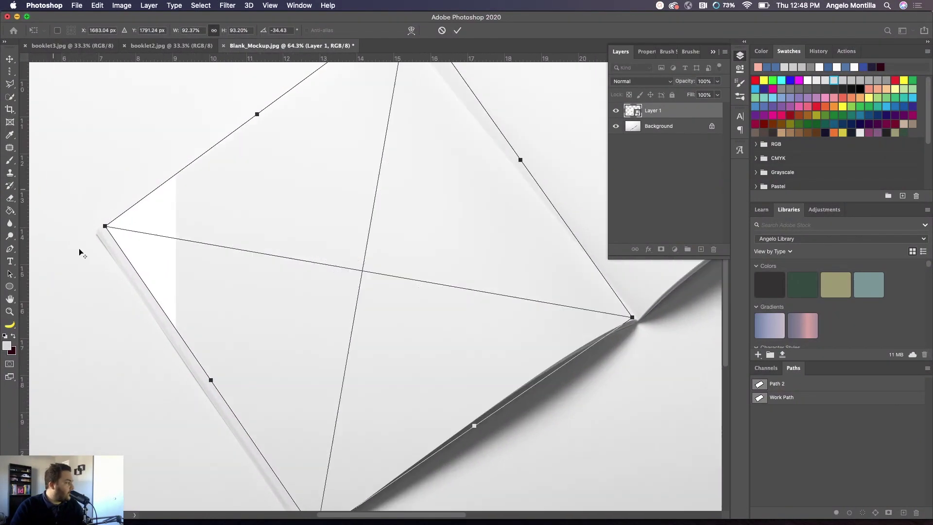
{"action": "left_click_drag", "start_coordinate": [146, 191], "coordinate": [138, 196]}
Step: Distort the page's upper spine corner onto the top of the book's fold and refine the corners along its bottom edge
{"action": "scroll", "coordinate": [408, 147], "scroll_direction": "up", "scroll_amount": 10}
{"action": "scroll", "coordinate": [409, 147], "scroll_direction": "right", "scroll_amount": 10}
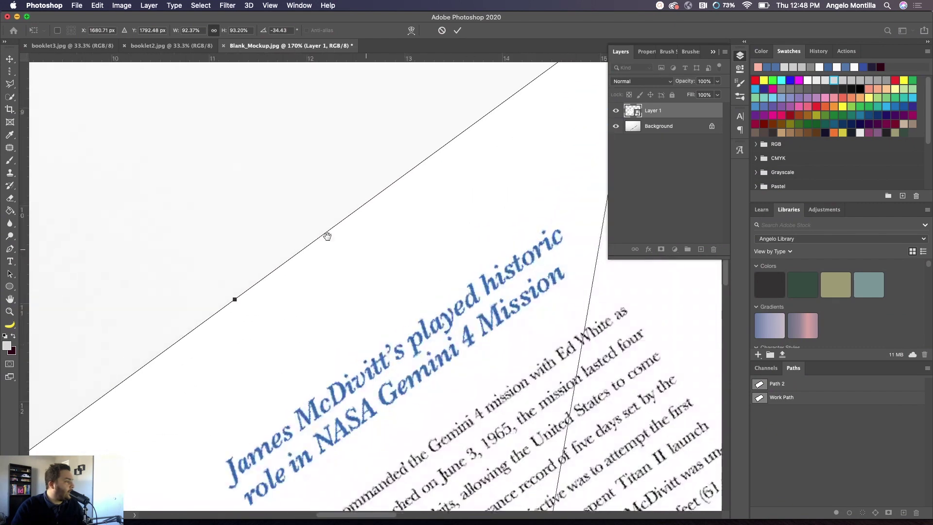
{"action": "left_click_drag", "start_coordinate": [459, 117], "coordinate": [479, 226]}
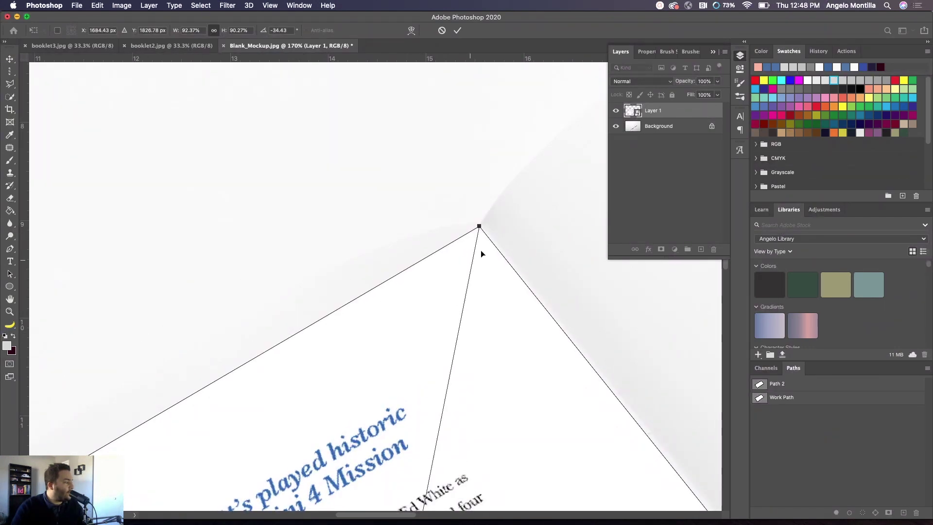
{"action": "left_click_drag", "start_coordinate": [456, 403], "coordinate": [291, 221]}
{"action": "left_click_drag", "start_coordinate": [588, 358], "coordinate": [599, 358]}
{"action": "left_click_drag", "start_coordinate": [522, 422], "coordinate": [634, 182]}
{"action": "left_click_drag", "start_coordinate": [175, 507], "coordinate": [535, 248]}
{"action": "left_click_drag", "start_coordinate": [249, 407], "coordinate": [247, 412]}
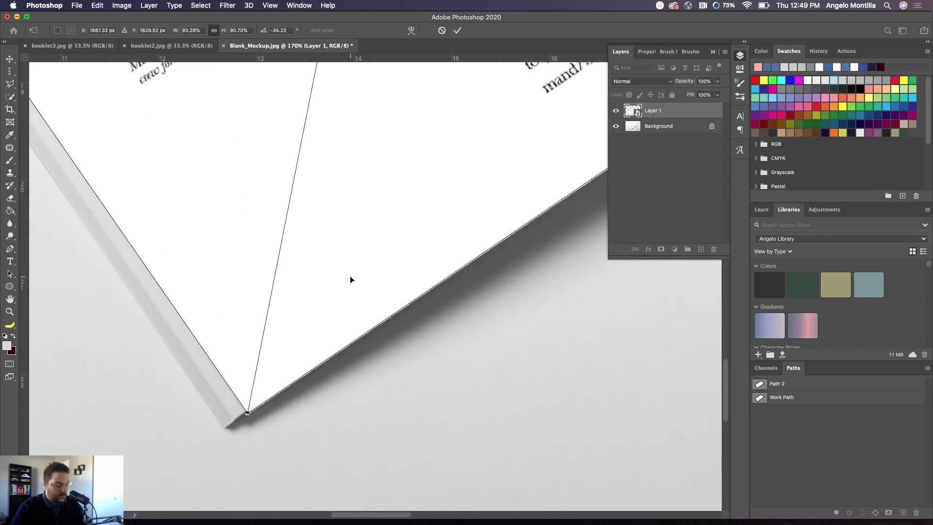
Step: Warp the page image's top edge into a curve that follows the top of the book's left page
{"action": "scroll", "coordinate": [367, 277], "scroll_direction": "down", "scroll_amount": 5}
{"action": "left_click_drag", "start_coordinate": [423, 183], "coordinate": [416, 249]}
{"action": "right_click", "coordinate": [354, 179]}
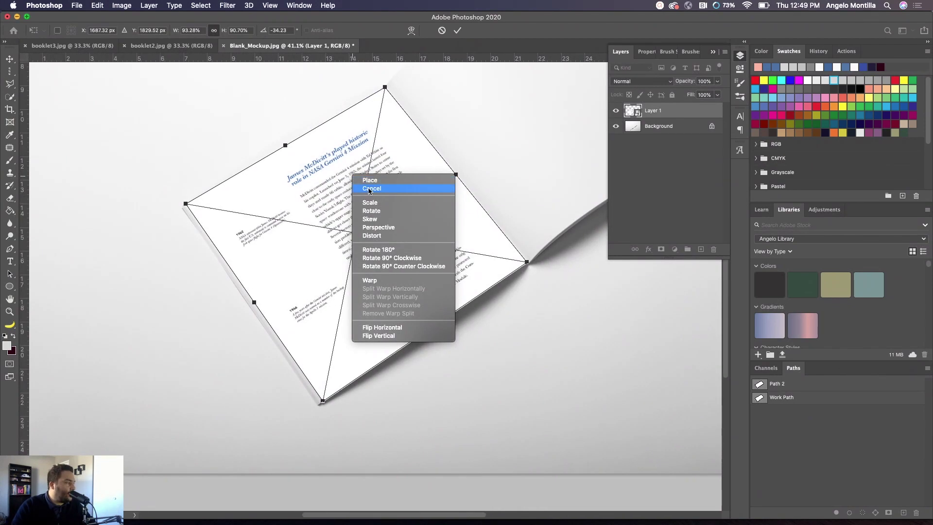
{"action": "left_click", "coordinate": [378, 280]}
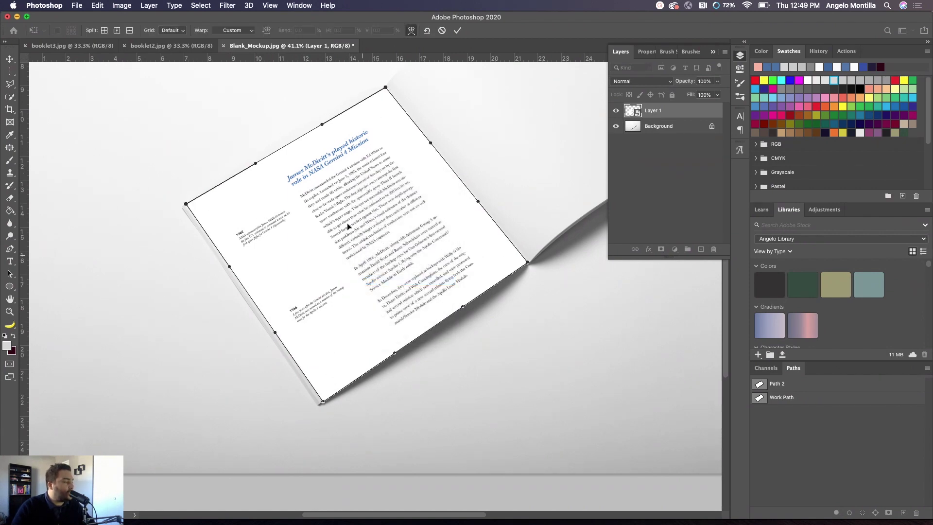
{"action": "scroll", "coordinate": [289, 133], "scroll_direction": "up", "scroll_amount": 5}
{"action": "scroll", "coordinate": [327, 150], "scroll_direction": "down", "scroll_amount": 3}
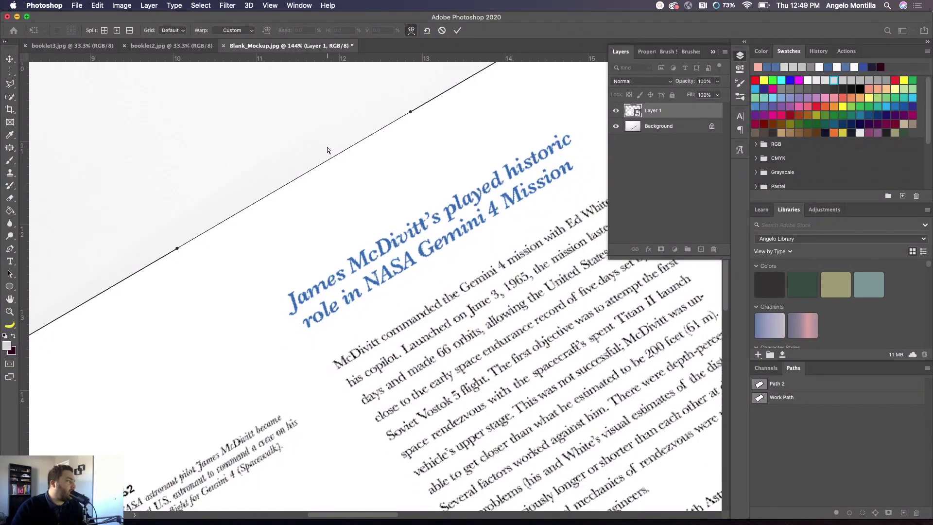
{"action": "left_click_drag", "start_coordinate": [445, 127], "coordinate": [432, 219]}
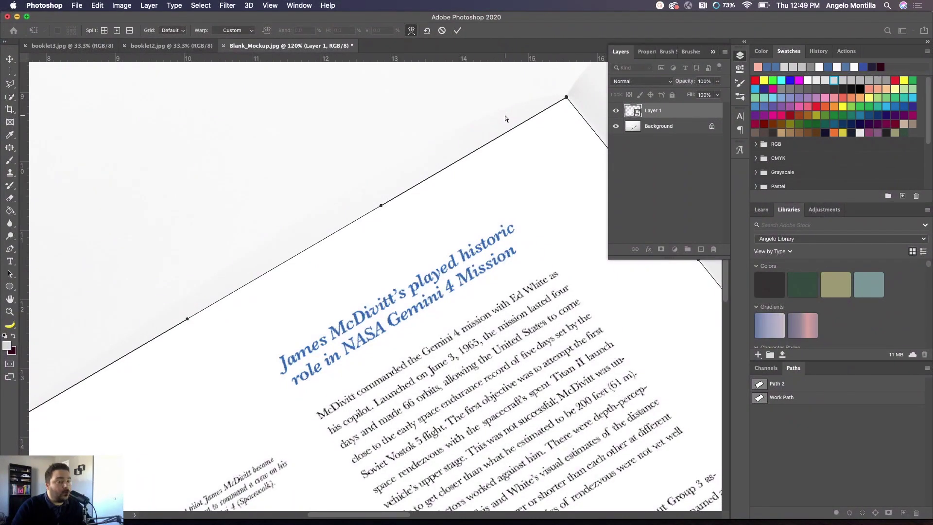
{"action": "left_click_drag", "start_coordinate": [473, 170], "coordinate": [461, 152]}
{"action": "scroll", "coordinate": [462, 152], "scroll_direction": "down", "scroll_amount": 2}
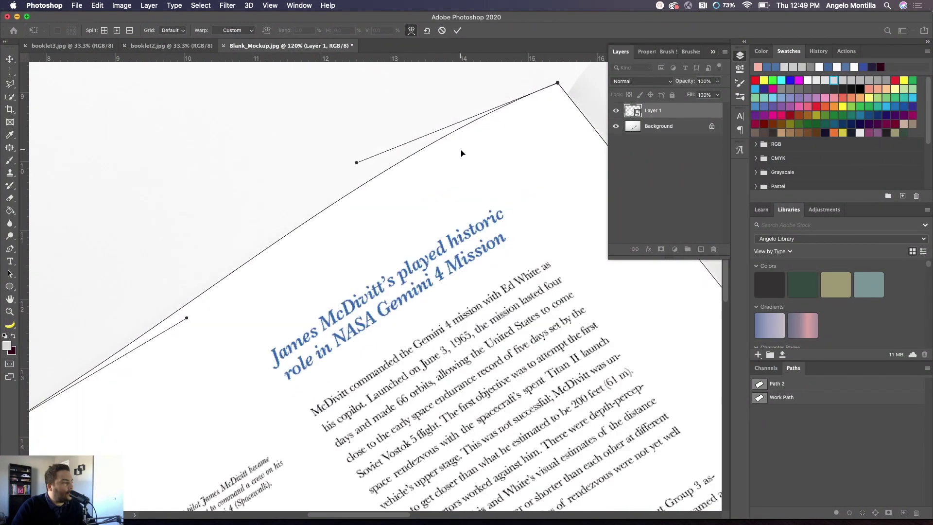
{"action": "scroll", "coordinate": [478, 181], "scroll_direction": "down", "scroll_amount": 3}
{"action": "left_click_drag", "start_coordinate": [382, 227], "coordinate": [378, 228]}
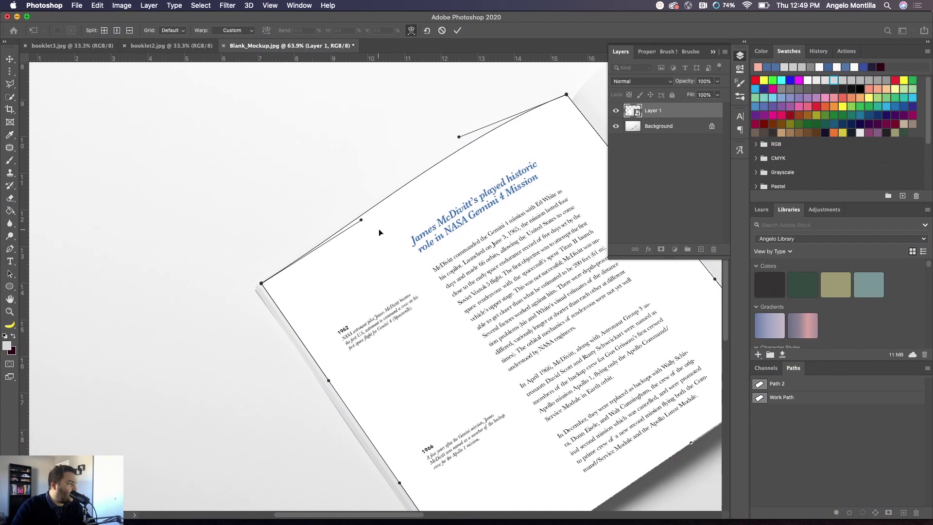
Step: Warp the page image's bottom edge along the curve of the book's left page and apply the transformation
{"action": "left_click_drag", "start_coordinate": [459, 316], "coordinate": [381, 147]}
{"action": "scroll", "coordinate": [442, 413], "scroll_direction": "up", "scroll_amount": 5}
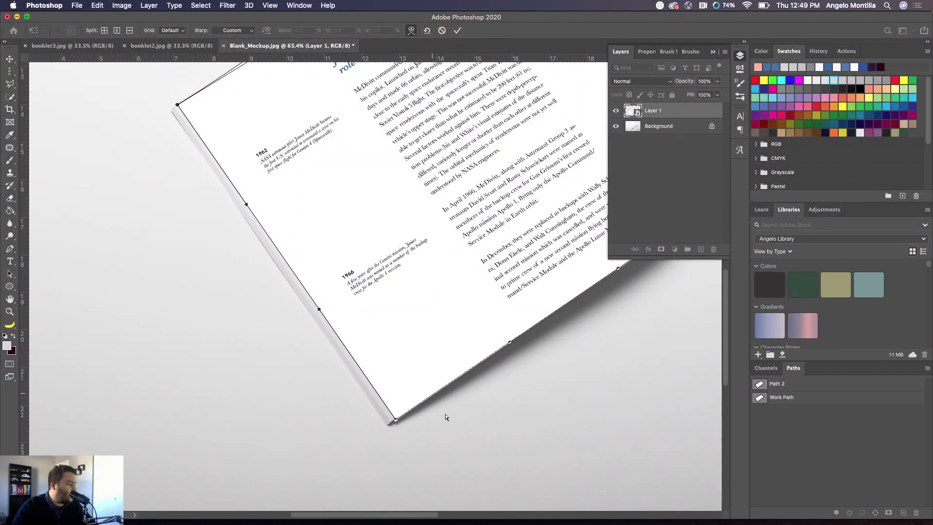
{"action": "scroll", "coordinate": [508, 369], "scroll_direction": "right", "scroll_amount": 10}
{"action": "scroll", "coordinate": [508, 369], "scroll_direction": "up", "scroll_amount": 5}
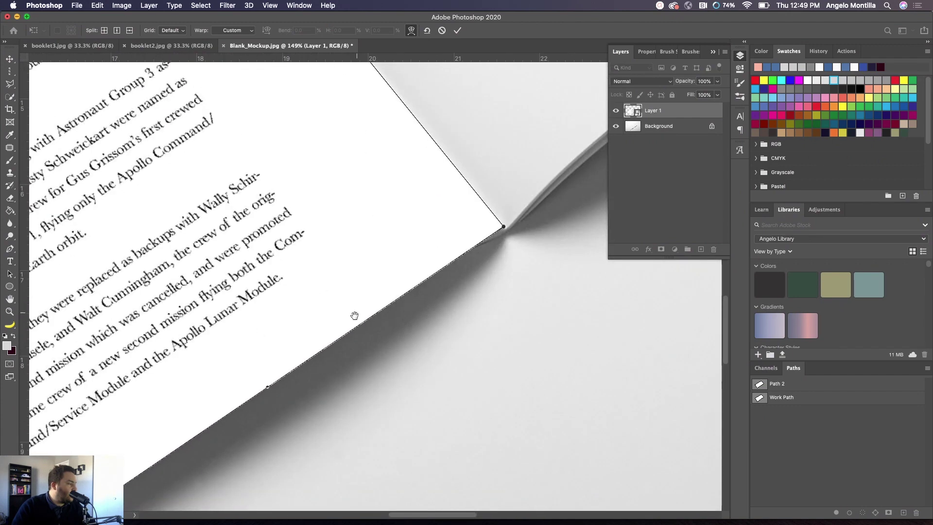
{"action": "left_click_drag", "start_coordinate": [355, 315], "coordinate": [472, 217]}
{"action": "left_click_drag", "start_coordinate": [369, 264], "coordinate": [356, 250]}
{"action": "scroll", "coordinate": [450, 258], "scroll_direction": "down", "scroll_amount": 5}
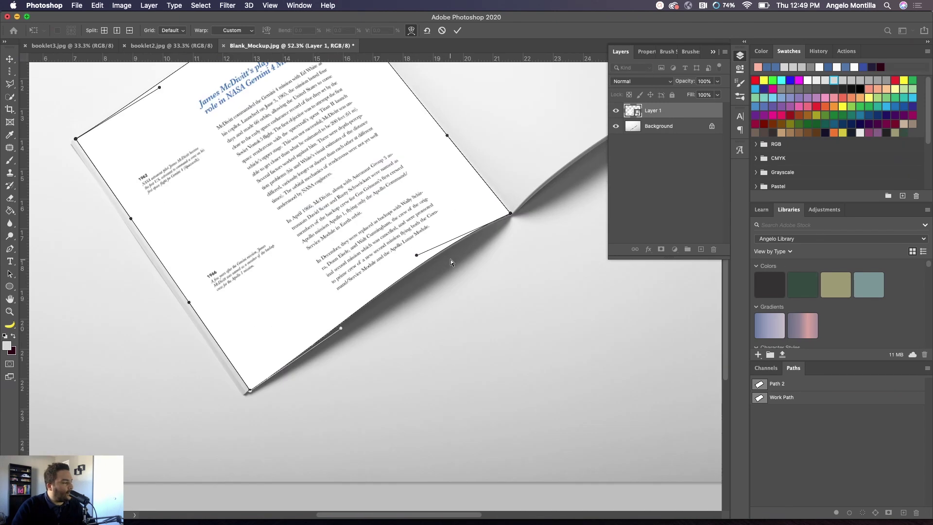
{"action": "scroll", "coordinate": [451, 259], "scroll_direction": "up", "scroll_amount": 5}
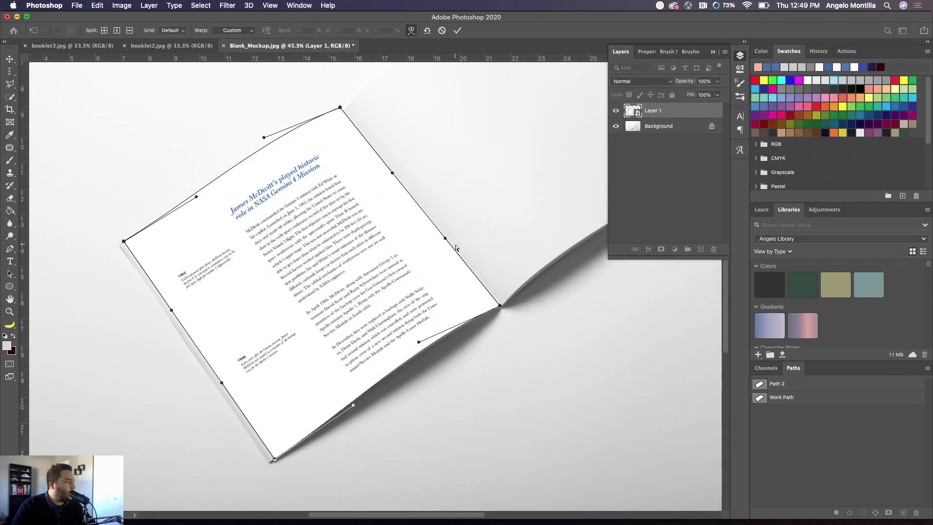
{"action": "key", "text": "Return"}
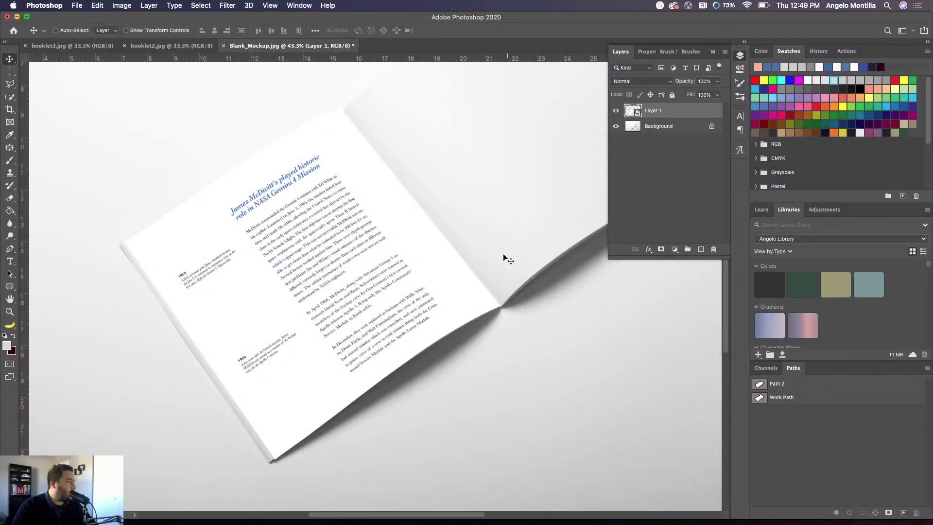
Step: Distort the left page image's upper spine corner closer to the top of the book's fold
{"action": "scroll", "coordinate": [339, 107], "scroll_direction": "up", "scroll_amount": 10}
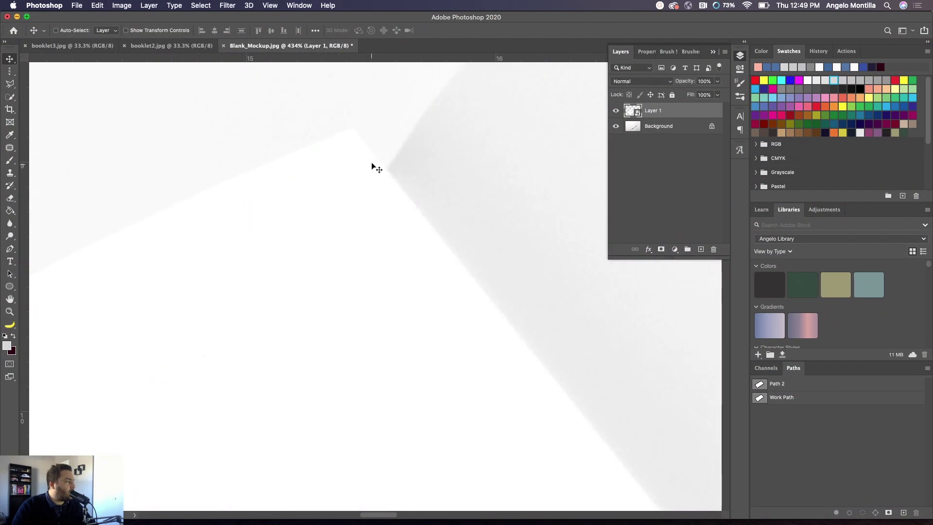
{"action": "key", "text": "super+t"}
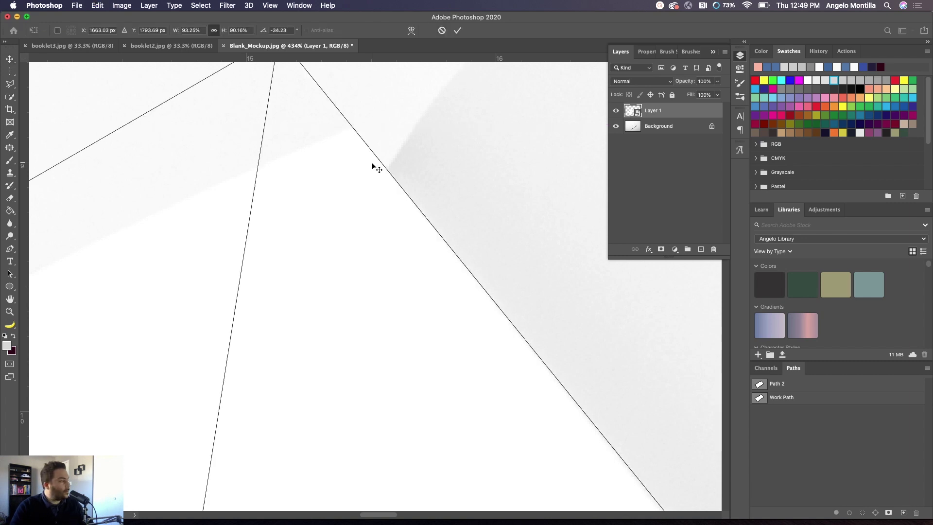
{"action": "left_click_drag", "start_coordinate": [358, 164], "coordinate": [366, 202]}
{"action": "key", "text": "super+z"}
{"action": "right_click", "coordinate": [366, 202]}
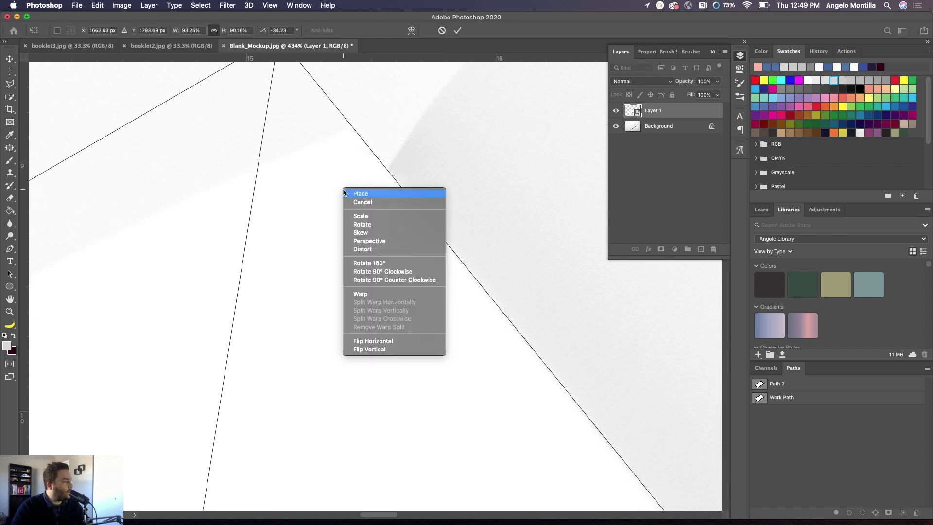
{"action": "left_click", "coordinate": [359, 195]}
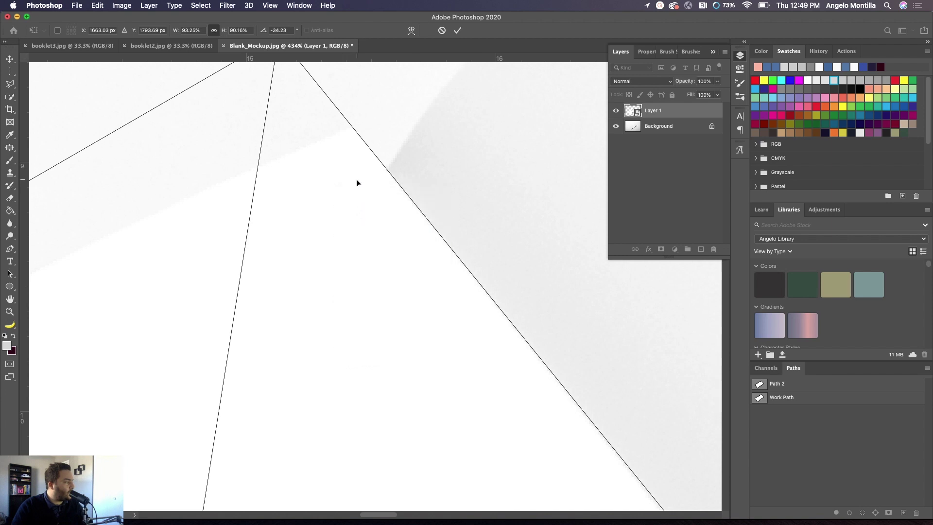
{"action": "scroll", "coordinate": [357, 179], "scroll_direction": "down", "scroll_amount": 5}
{"action": "left_click_drag", "start_coordinate": [325, 123], "coordinate": [334, 144]}
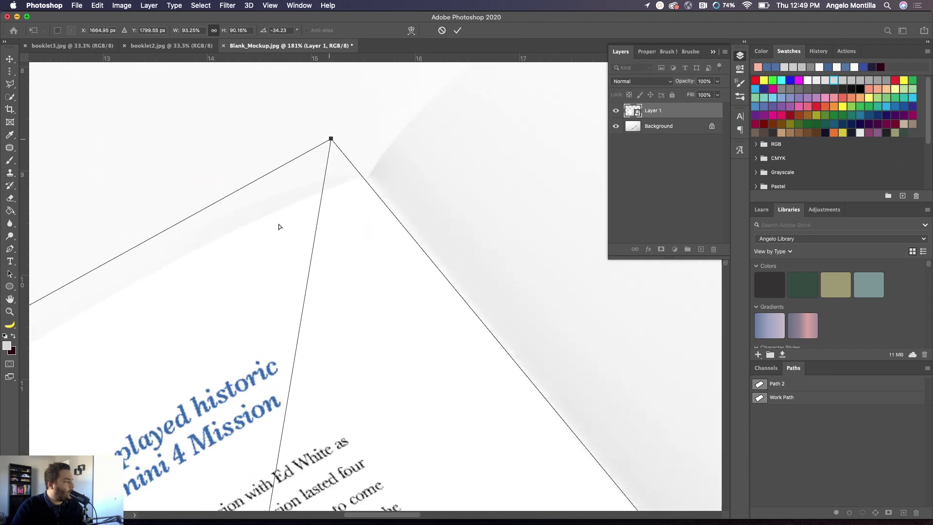
Step: Warp the left page image's upper edge near the spine so it follows the curve of the book's page
{"action": "scroll", "coordinate": [278, 226], "scroll_direction": "down", "scroll_amount": 3}
{"action": "right_click", "coordinate": [226, 256]}
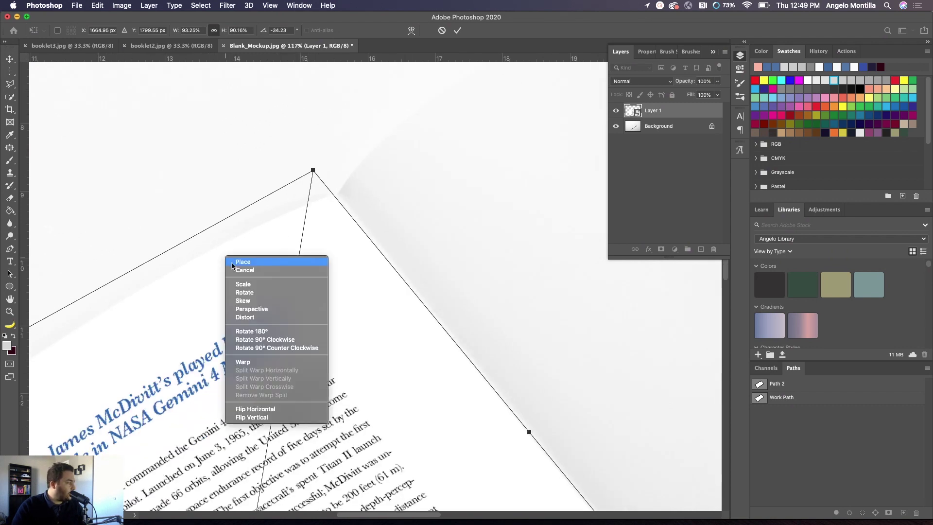
{"action": "left_click", "coordinate": [243, 361]}
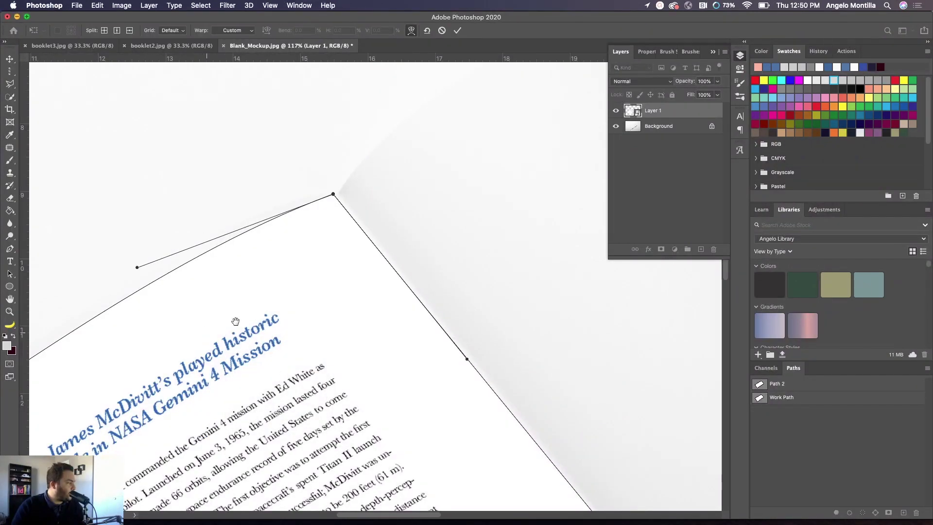
{"action": "left_click_drag", "start_coordinate": [236, 321], "coordinate": [438, 264]}
{"action": "left_click_drag", "start_coordinate": [277, 299], "coordinate": [273, 291]}
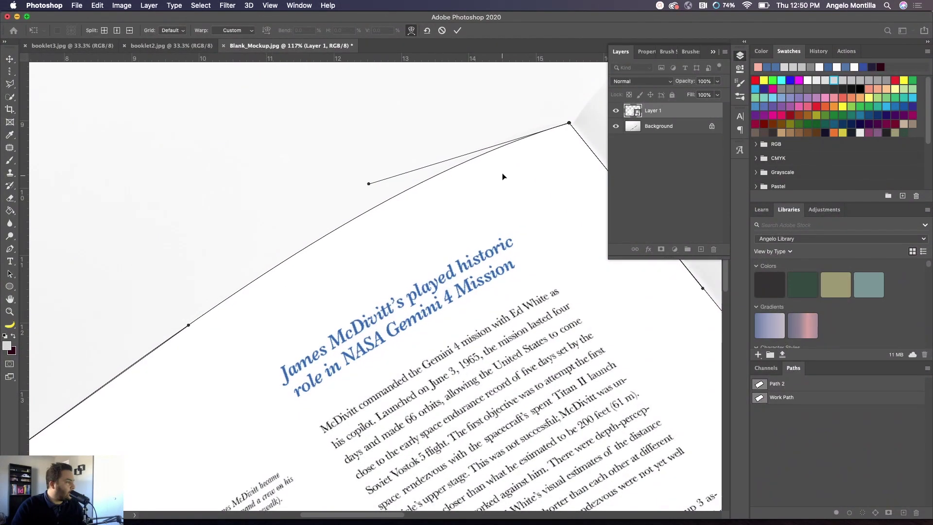
{"action": "left_click_drag", "start_coordinate": [398, 207], "coordinate": [397, 205]}
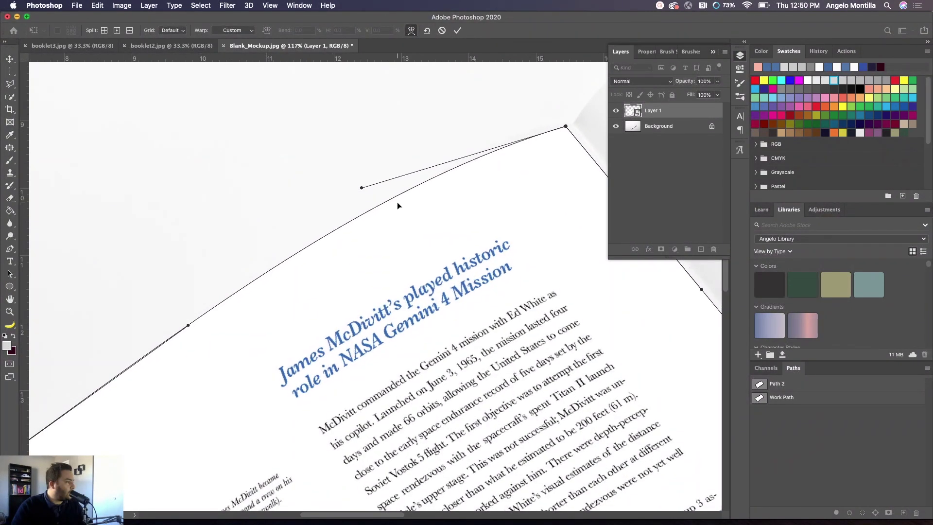
Step: Refine the warp at the left page image's upper spine corner to meet the fold and apply the transformation
{"action": "left_click_drag", "start_coordinate": [537, 153], "coordinate": [541, 149]}
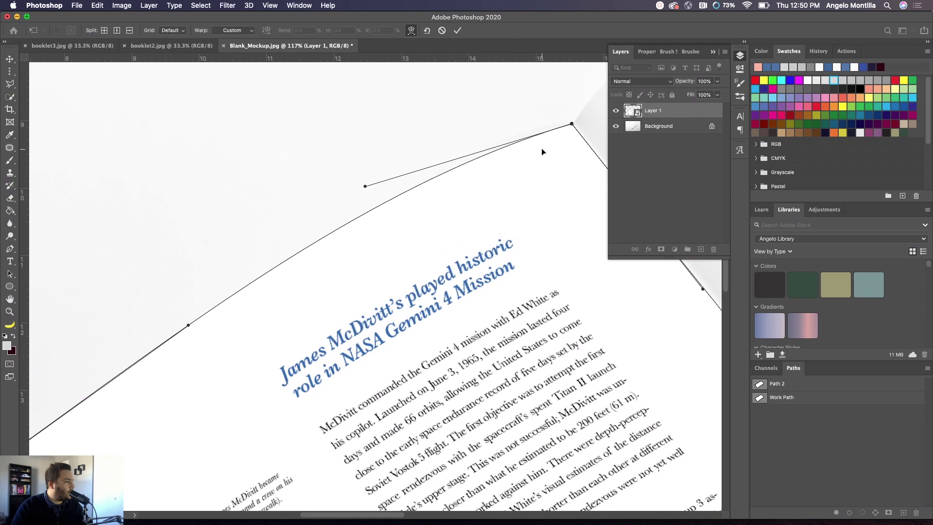
{"action": "left_click_drag", "start_coordinate": [570, 121], "coordinate": [574, 126]}
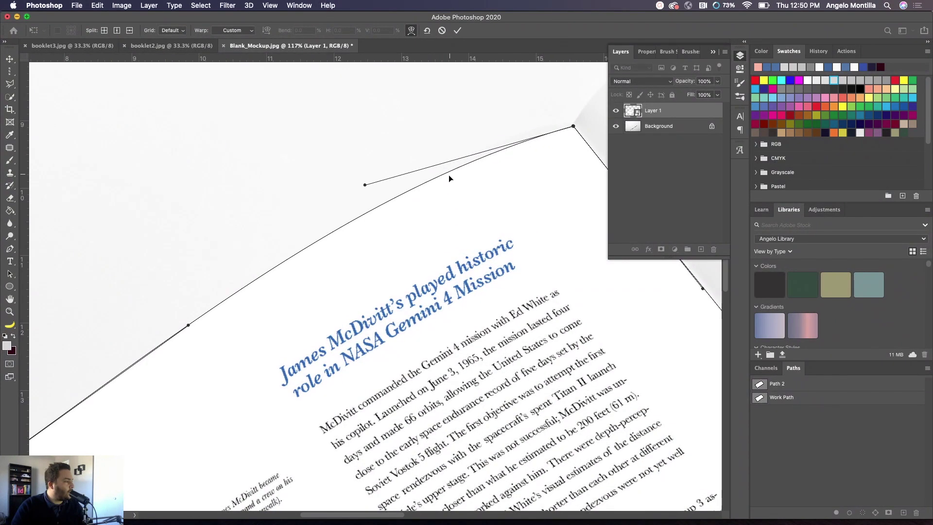
{"action": "scroll", "coordinate": [447, 179], "scroll_direction": "down", "scroll_amount": 5}
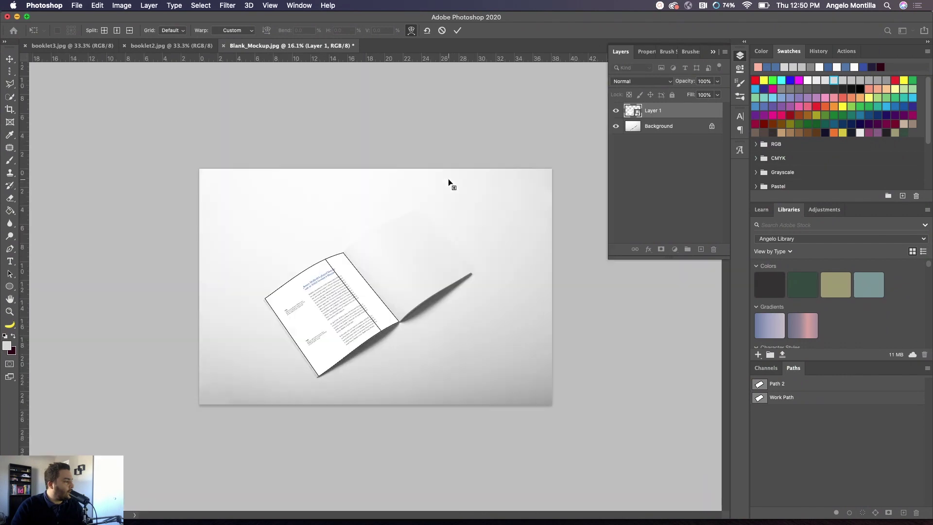
{"action": "scroll", "coordinate": [373, 302], "scroll_direction": "up", "scroll_amount": 3}
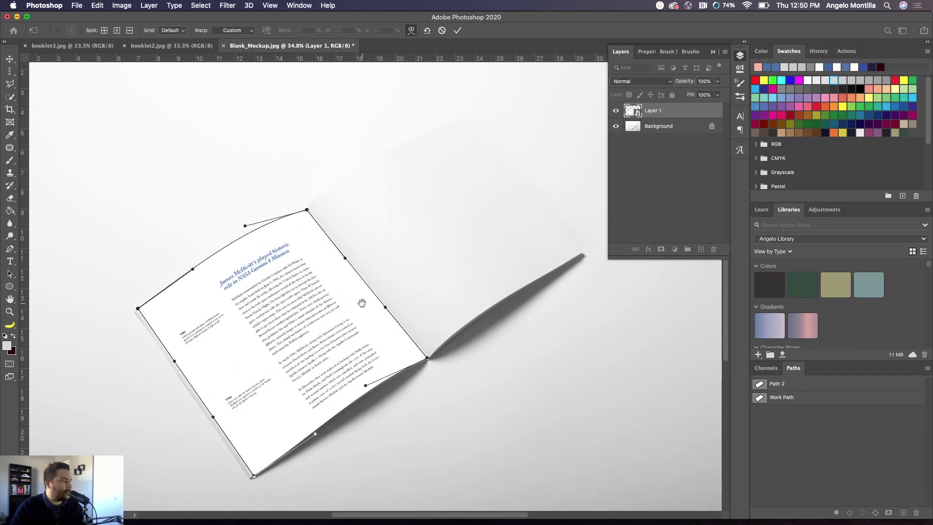
{"action": "left_click_drag", "start_coordinate": [360, 302], "coordinate": [418, 277]}
{"action": "key", "text": "Return"}
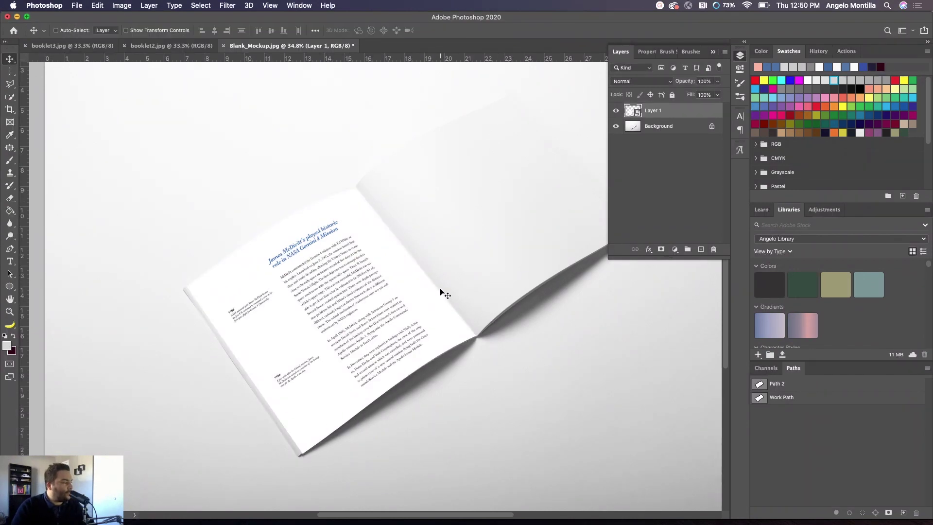
Step: Copy the astronaut page from booklet3.jpg and paste it as a new layer into Blank_Mockup.jpg
{"action": "scroll", "coordinate": [439, 288], "scroll_direction": "up", "scroll_amount": 2}
{"action": "scroll", "coordinate": [439, 287], "scroll_direction": "right", "scroll_amount": 3}
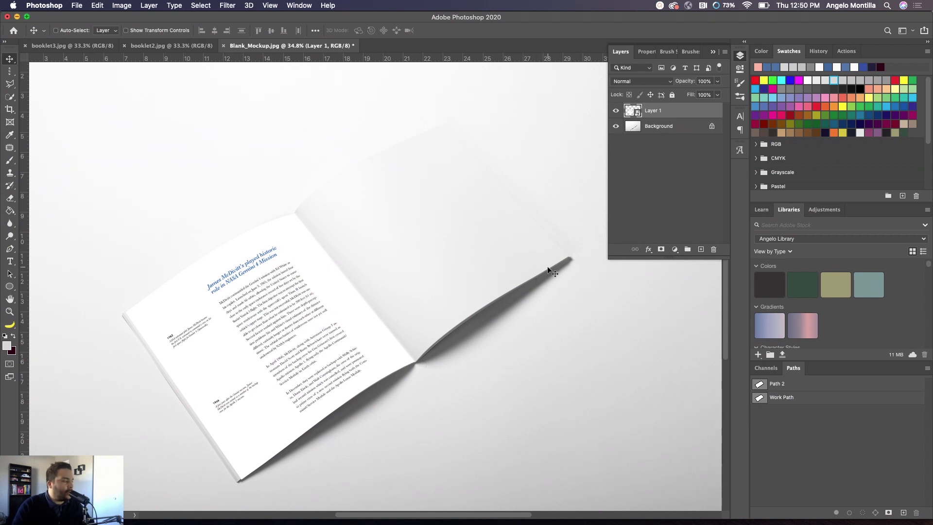
{"action": "scroll", "coordinate": [392, 260], "scroll_direction": "up", "scroll_amount": 3}
{"action": "scroll", "coordinate": [391, 260], "scroll_direction": "left", "scroll_amount": 2}
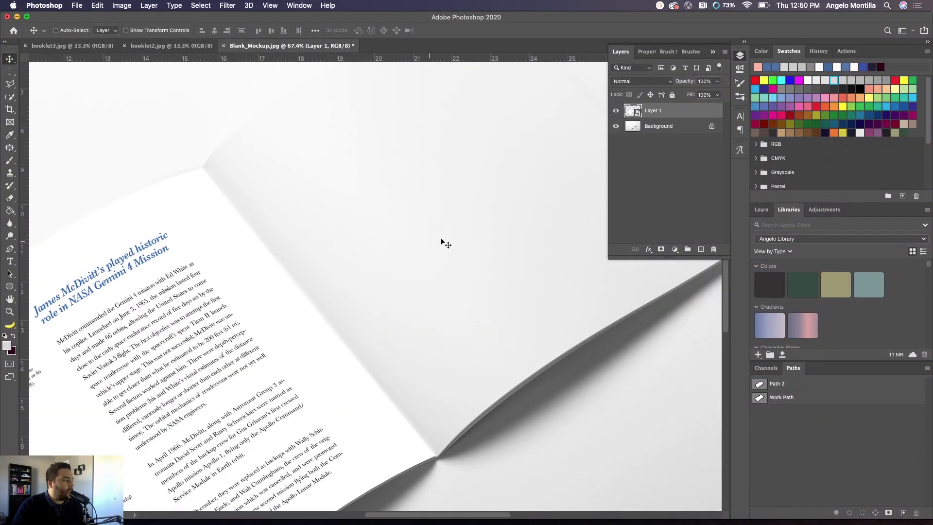
{"action": "left_click_drag", "start_coordinate": [442, 246], "coordinate": [380, 296]}
{"action": "left_click", "coordinate": [168, 46]}
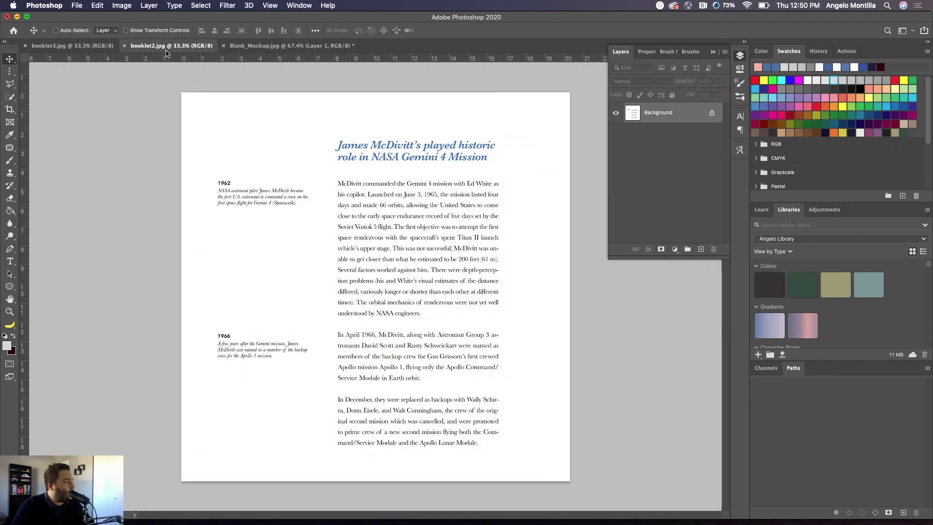
{"action": "left_click", "coordinate": [73, 45]}
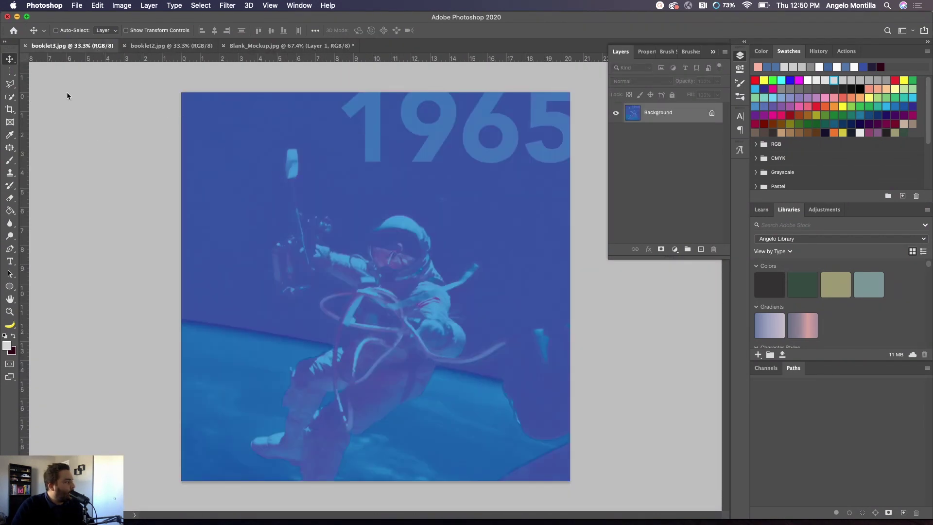
{"action": "left_click", "coordinate": [299, 46]}
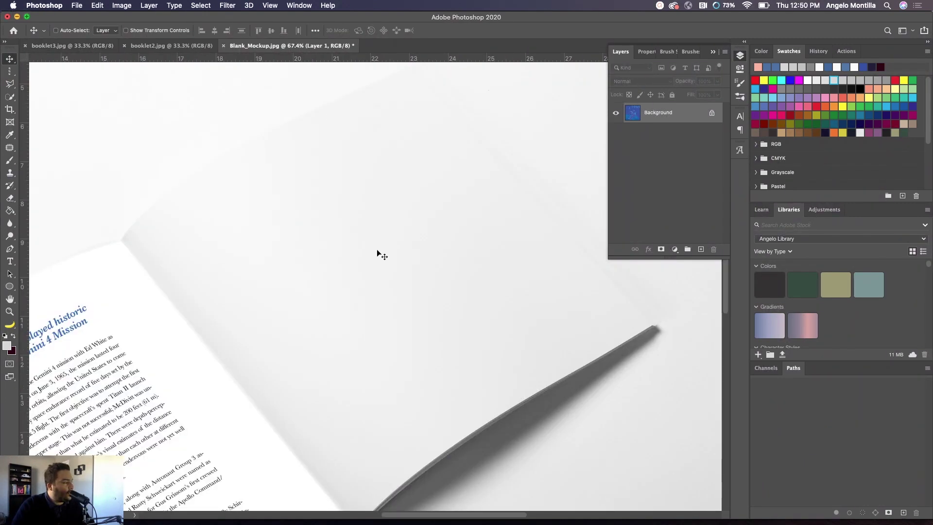
{"action": "key", "text": "super+v"}
{"action": "key", "text": "super+minus"}
{"action": "key", "text": "super+minus"}
{"action": "key", "text": "super+0"}
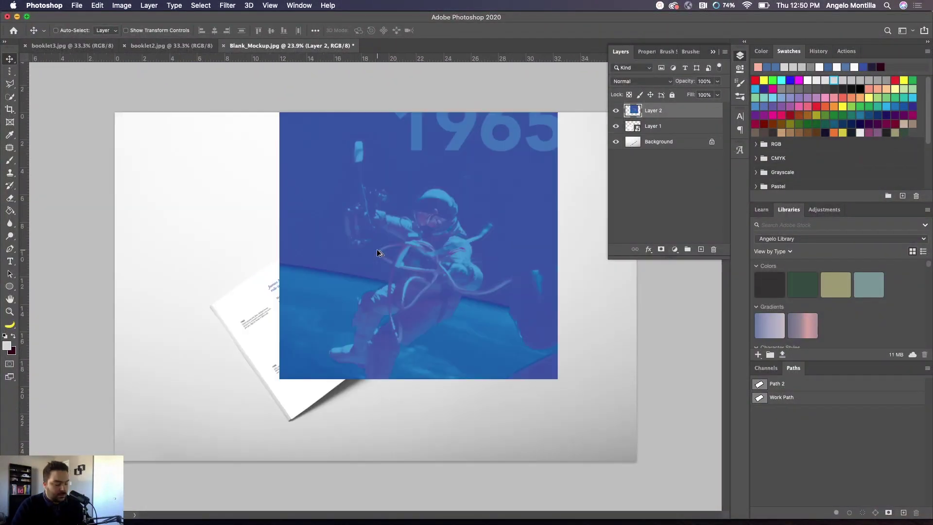
Step: Scale the astronaut image to about 52% and rotate it about -32° over the book's blank right page
{"action": "key", "text": "super+t"}
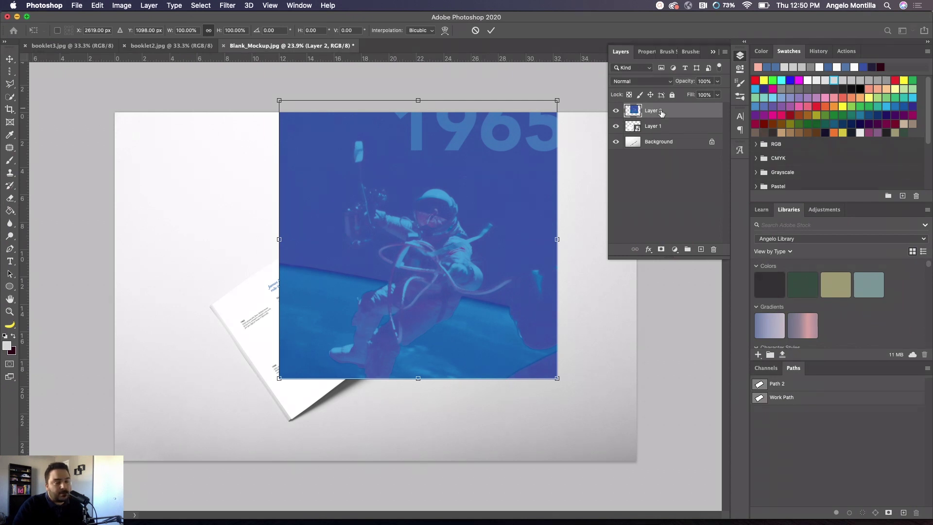
{"action": "left_click_drag", "start_coordinate": [417, 378], "coordinate": [447, 272]}
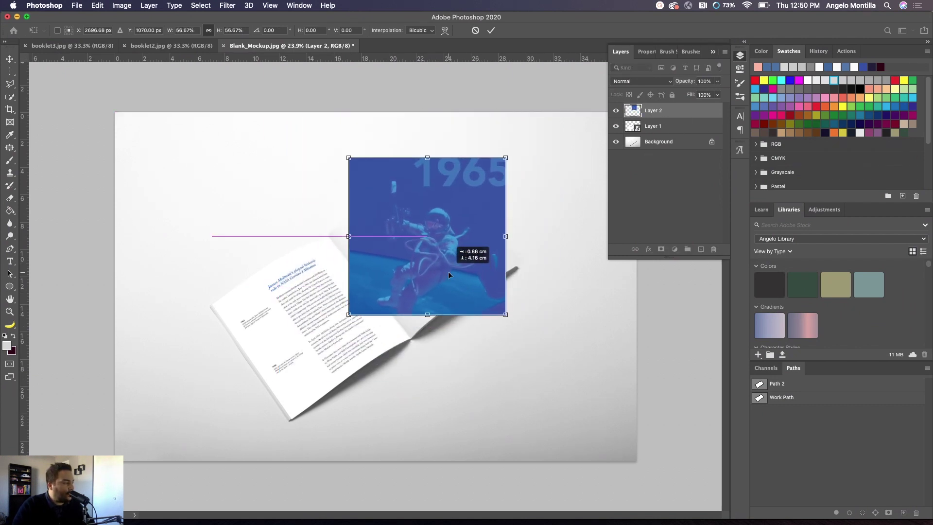
{"action": "left_click_drag", "start_coordinate": [425, 313], "coordinate": [431, 303]}
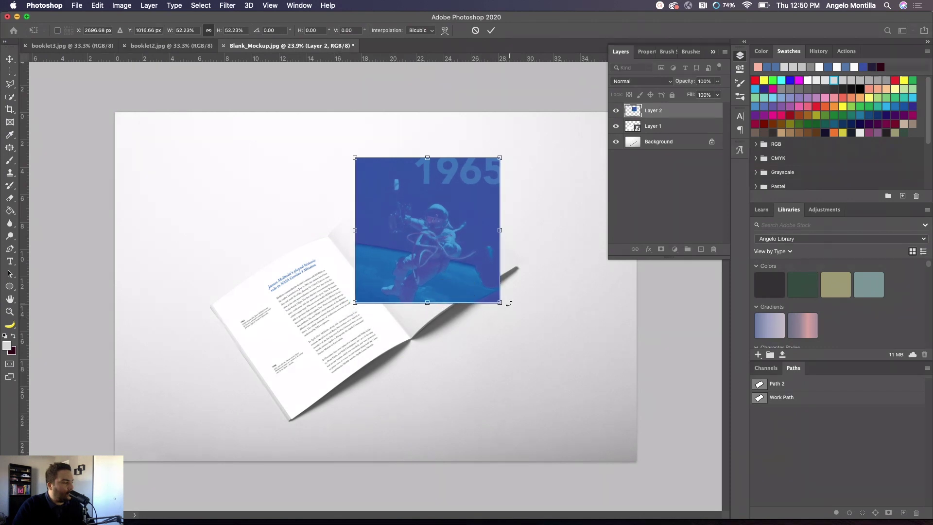
{"action": "left_click_drag", "start_coordinate": [504, 304], "coordinate": [518, 253]}
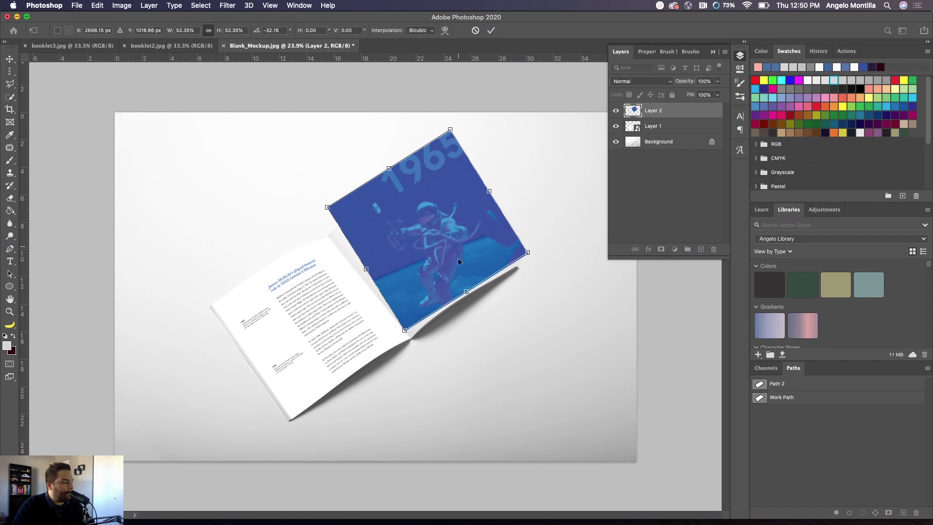
Step: Refine the astronaut image to about 48% scale and -36° rotation, align it with the right page and apply the transformation
{"action": "left_click_drag", "start_coordinate": [467, 290], "coordinate": [450, 279]}
{"action": "left_click_drag", "start_coordinate": [427, 249], "coordinate": [433, 263]}
{"action": "left_click_drag", "start_coordinate": [529, 263], "coordinate": [529, 250]}
{"action": "left_click_drag", "start_coordinate": [459, 256], "coordinate": [452, 262]}
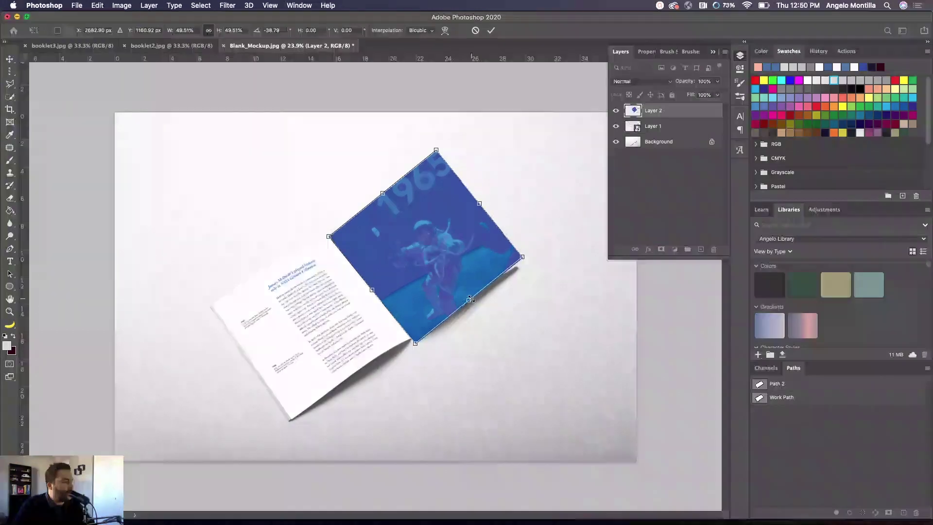
{"action": "mouse_move", "coordinate": [526, 257]}
{"action": "left_mouse_down"}
{"action": "mouse_move", "coordinate": [515, 268]}
{"action": "mouse_move", "coordinate": [525, 249]}
{"action": "mouse_move", "coordinate": [522, 260]}
{"action": "left_mouse_up"}
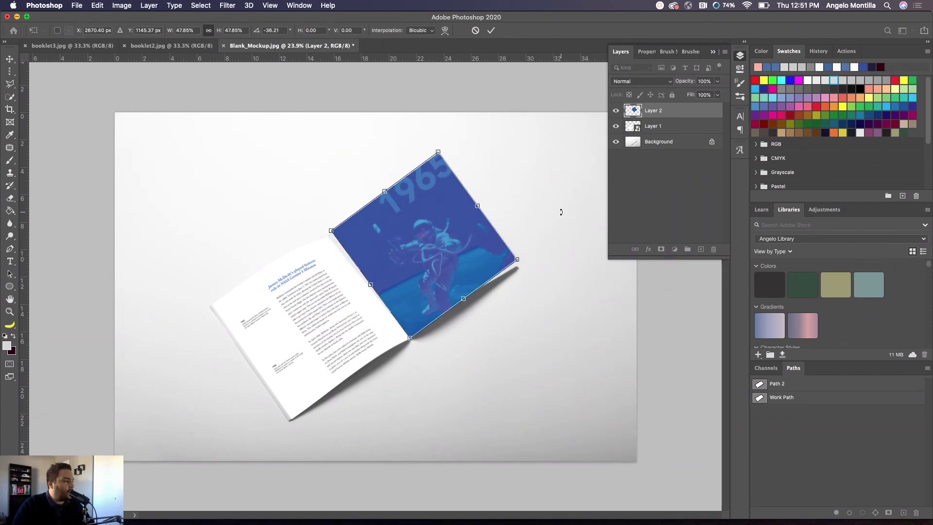
{"action": "key", "text": "Return"}
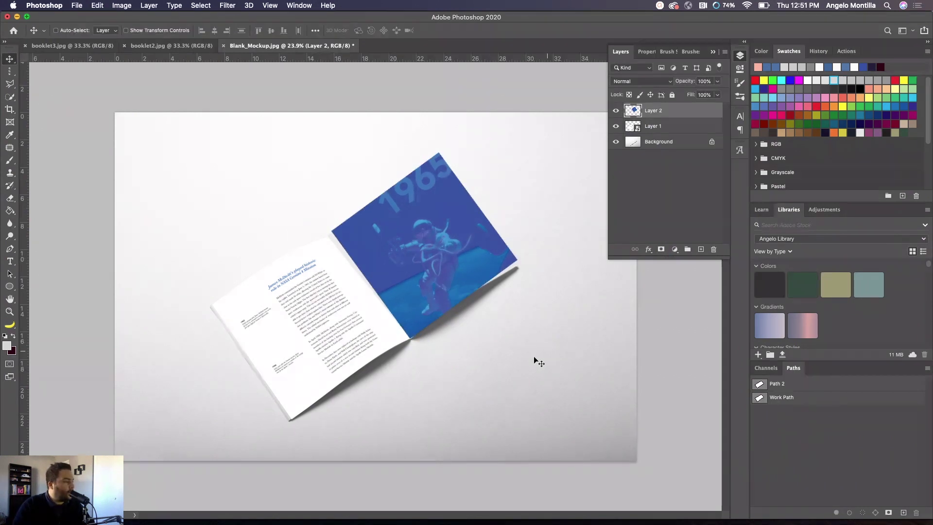
Step: Convert the astronaut layer to a smart object and distort its outer and upper sides toward the book's right page
{"action": "right_click", "coordinate": [653, 116]}
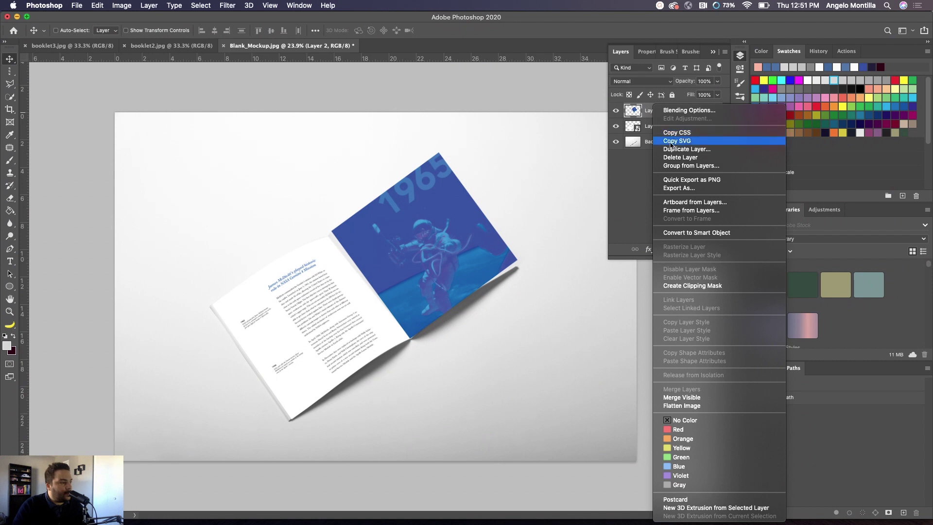
{"action": "left_click", "coordinate": [713, 234]}
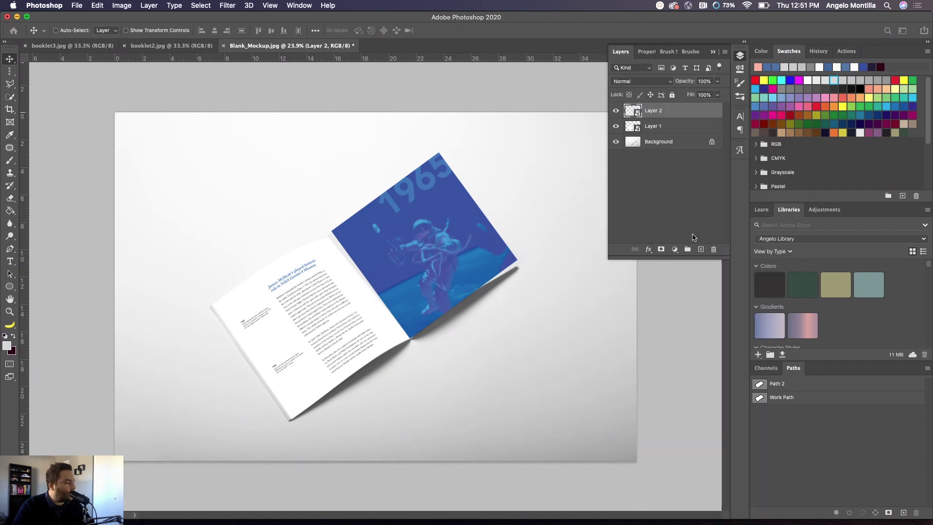
{"action": "key", "text": "super+t"}
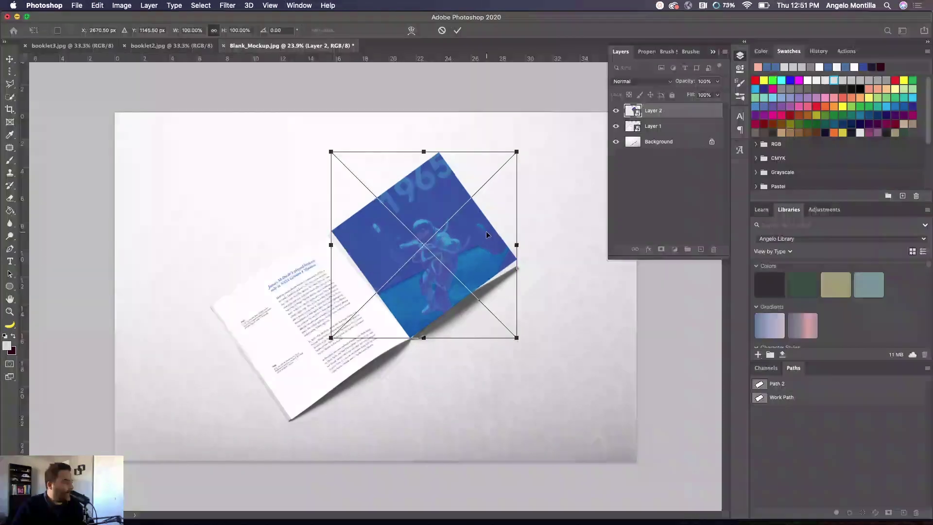
{"action": "right_click", "coordinate": [440, 219]}
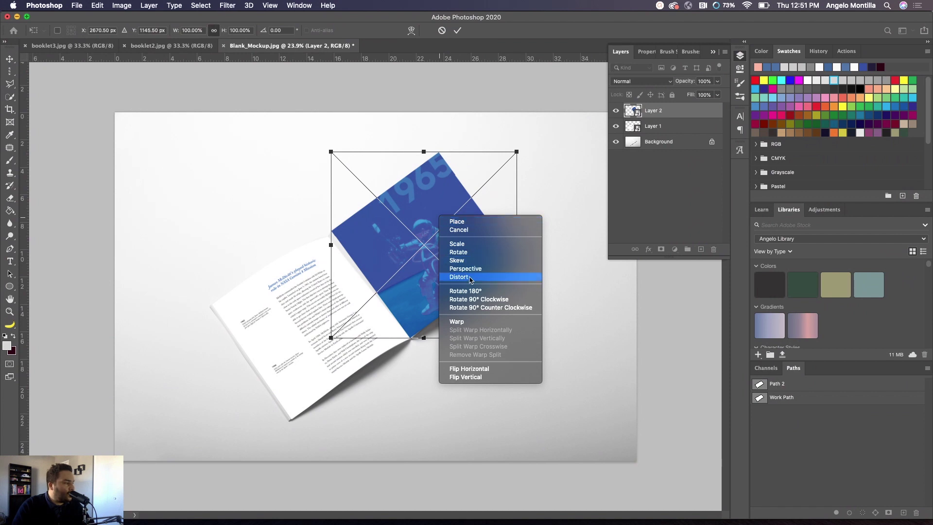
{"action": "left_click", "coordinate": [470, 278]}
{"action": "scroll", "coordinate": [499, 274], "scroll_direction": "up", "scroll_amount": 2}
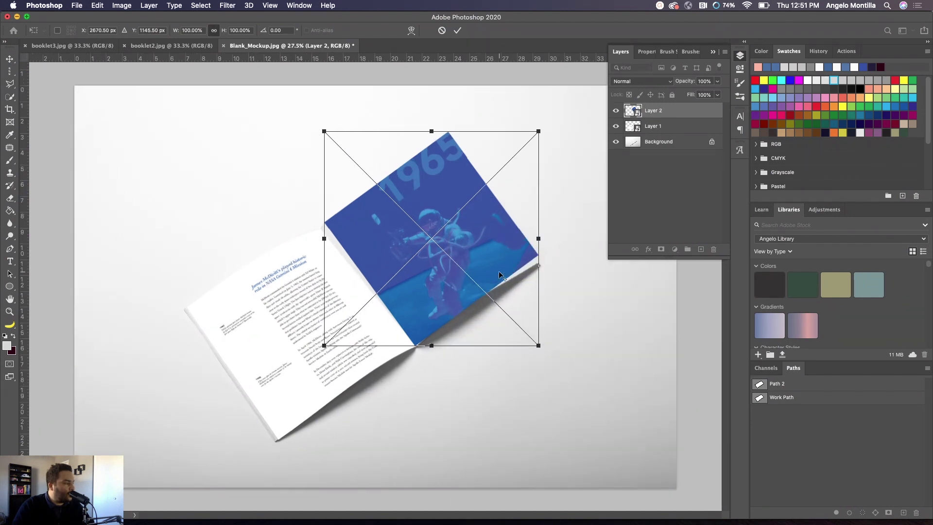
{"action": "left_click_drag", "start_coordinate": [539, 240], "coordinate": [538, 245]}
{"action": "mouse_move", "coordinate": [430, 135]}
{"action": "left_mouse_down"}
{"action": "mouse_move", "coordinate": [413, 167]}
{"action": "mouse_move", "coordinate": [421, 137]}
{"action": "mouse_move", "coordinate": [400, 170]}
{"action": "mouse_move", "coordinate": [347, 181]}
{"action": "mouse_move", "coordinate": [423, 154]}
{"action": "mouse_move", "coordinate": [428, 139]}
{"action": "left_mouse_up"}
Step: Distort the inner, lower and outer sides of the astronaut image to fit the spine and edges of the book's right page
{"action": "scroll", "coordinate": [412, 168], "scroll_direction": "up", "scroll_amount": 5}
{"action": "left_click_drag", "start_coordinate": [198, 350], "coordinate": [207, 336]}
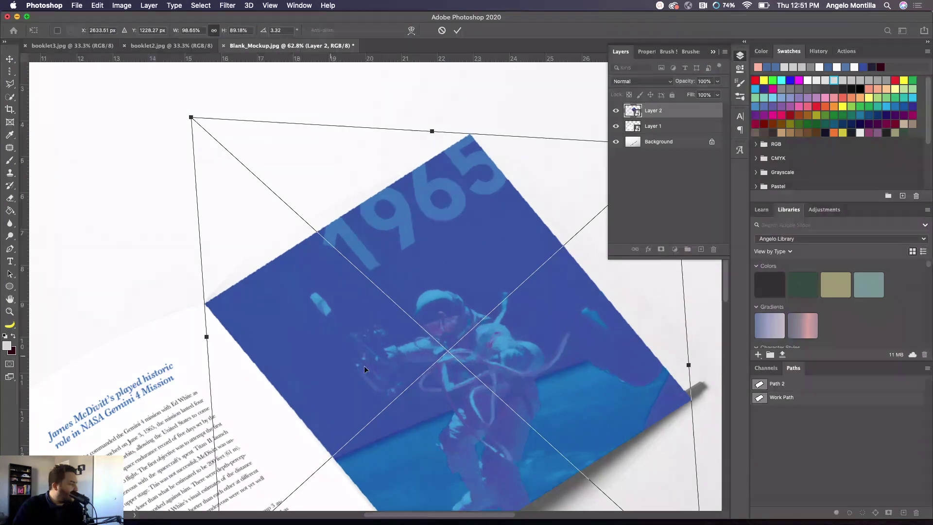
{"action": "scroll", "coordinate": [257, 348], "scroll_direction": "down", "scroll_amount": 8}
{"action": "left_click_drag", "start_coordinate": [402, 362], "coordinate": [405, 365]}
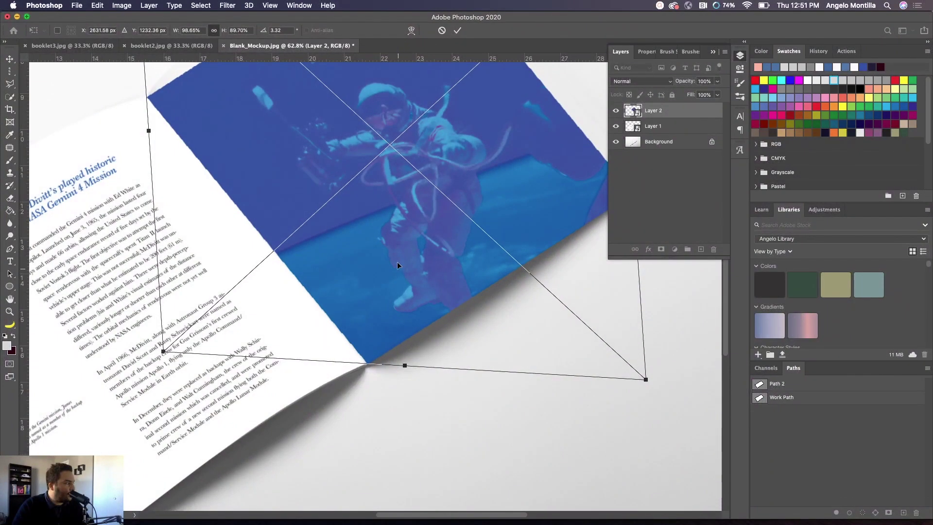
{"action": "scroll", "coordinate": [397, 265], "scroll_direction": "down", "scroll_amount": 3}
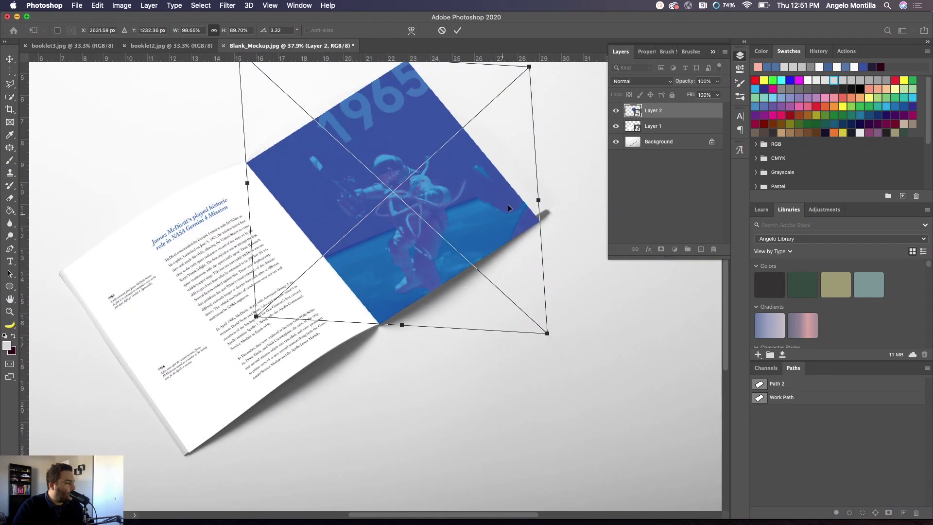
{"action": "left_click_drag", "start_coordinate": [538, 200], "coordinate": [543, 187]}
Step: Warp the astronaut image's lower edge to follow the curved bottom edge of the book's right page
{"action": "right_click", "coordinate": [468, 212]}
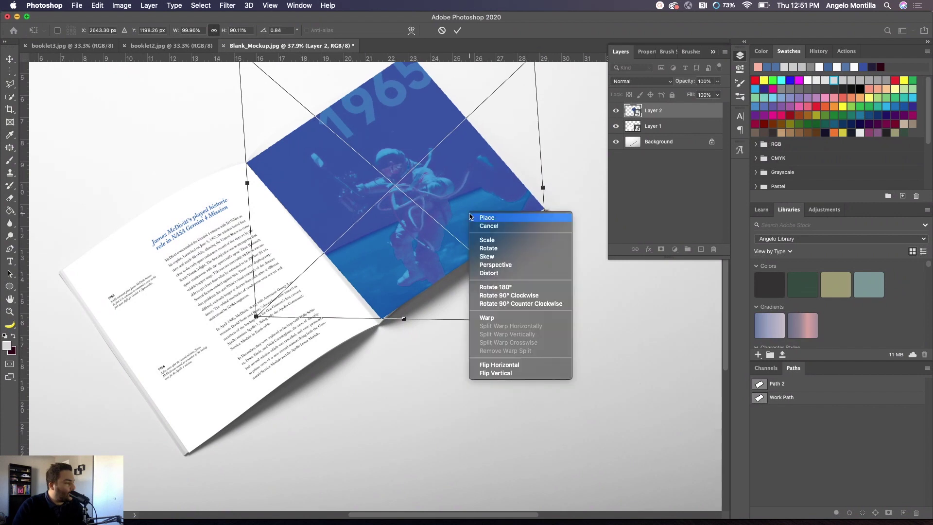
{"action": "left_click", "coordinate": [505, 319]}
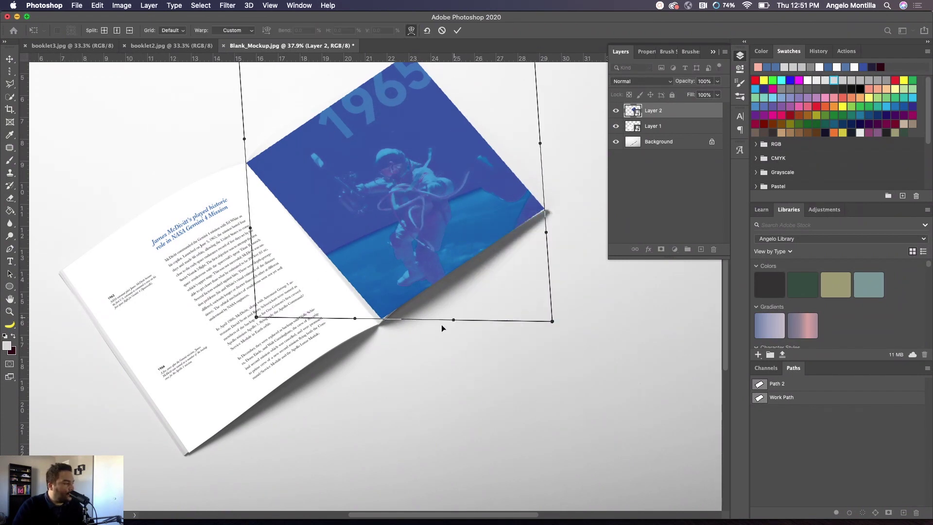
{"action": "left_click_drag", "start_coordinate": [449, 296], "coordinate": [453, 284]}
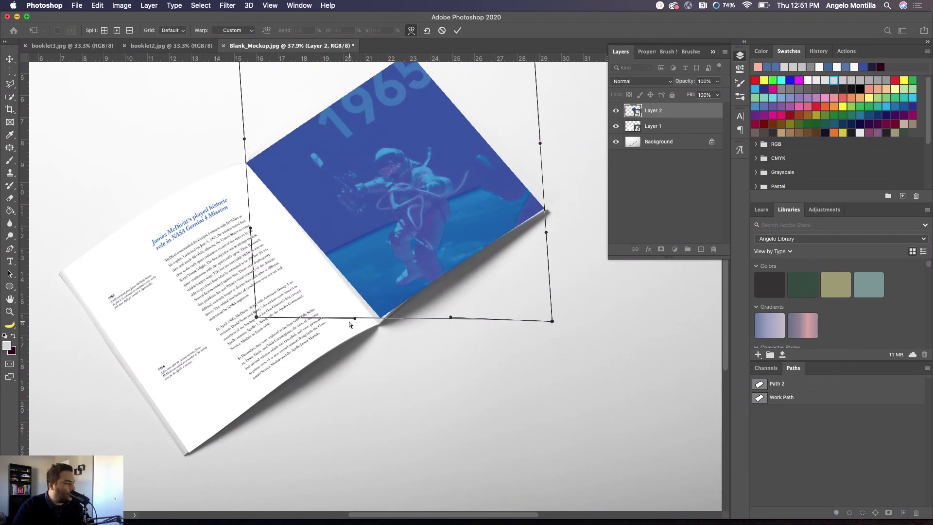
{"action": "left_click_drag", "start_coordinate": [356, 319], "coordinate": [350, 331]}
{"action": "left_click_drag", "start_coordinate": [442, 244], "coordinate": [439, 242]}
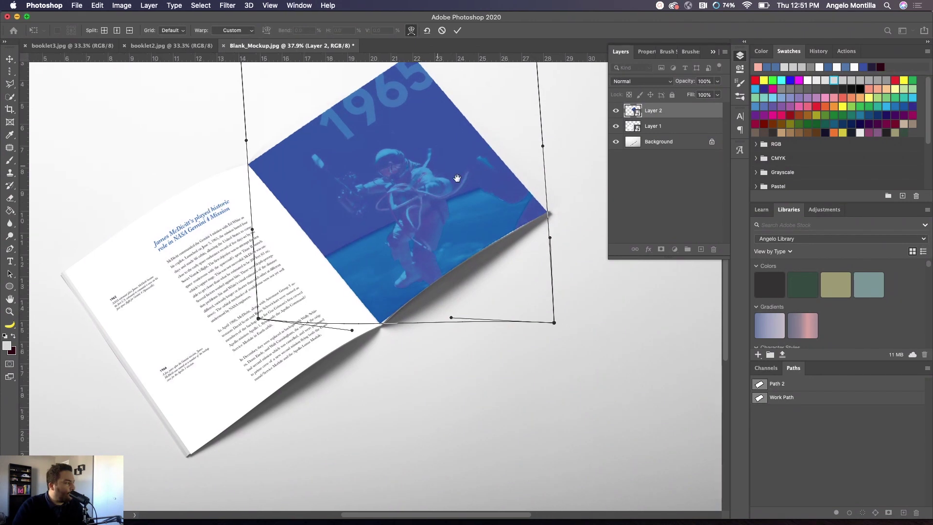
Step: Try to adjust the warp near the astronaut image's upper spine corner and undo the changes
{"action": "scroll", "coordinate": [426, 165], "scroll_direction": "up", "scroll_amount": 3}
{"action": "scroll", "coordinate": [427, 165], "scroll_direction": "left", "scroll_amount": 3}
{"action": "scroll", "coordinate": [426, 165], "scroll_direction": "up", "scroll_amount": 5}
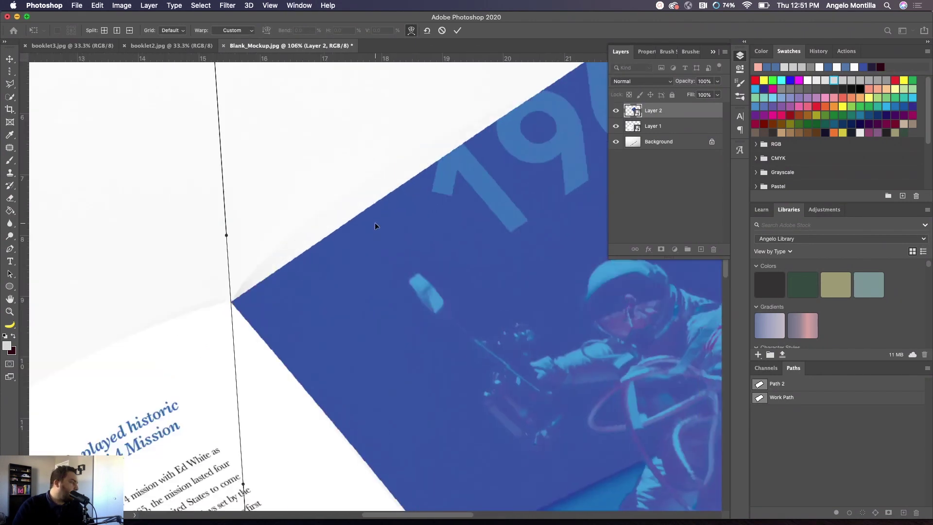
{"action": "left_click_drag", "start_coordinate": [364, 223], "coordinate": [371, 228]}
{"action": "right_click", "coordinate": [372, 228]}
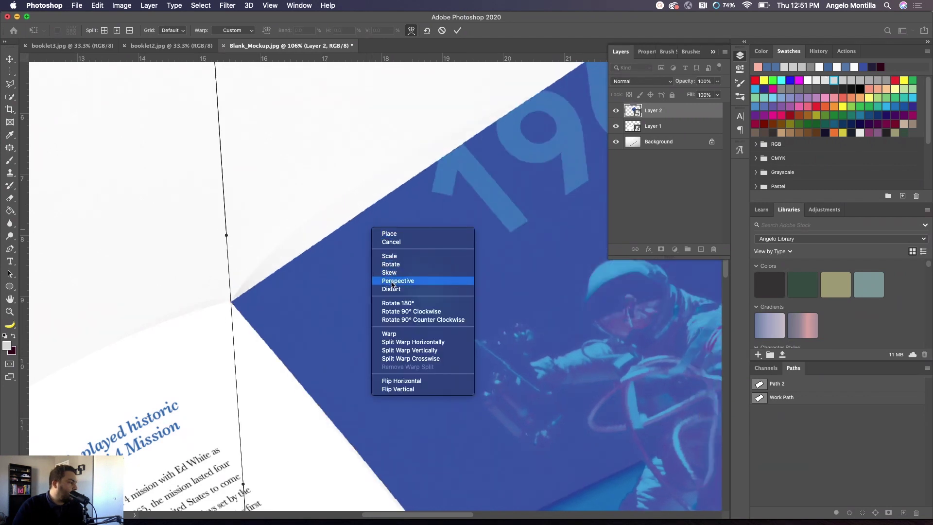
{"action": "left_click", "coordinate": [389, 334]}
{"action": "key", "text": "super+z"}
{"action": "key", "text": "super+z"}
{"action": "key", "text": "super+z"}
{"action": "key", "text": "super+z"}
{"action": "key", "text": "super+z"}
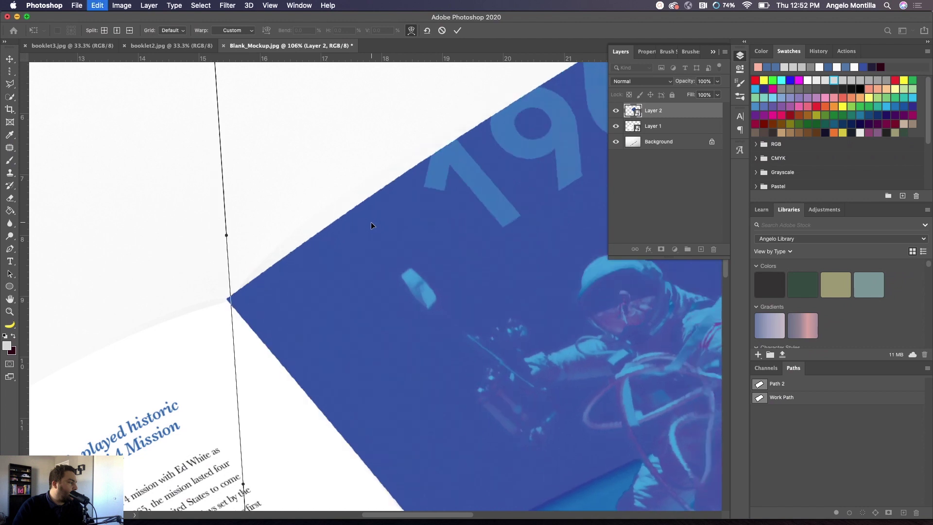
Step: Warp the astronaut image's upper edge into a curve that follows the top of the book's right page
{"action": "scroll", "coordinate": [371, 221], "scroll_direction": "down", "scroll_amount": 5}
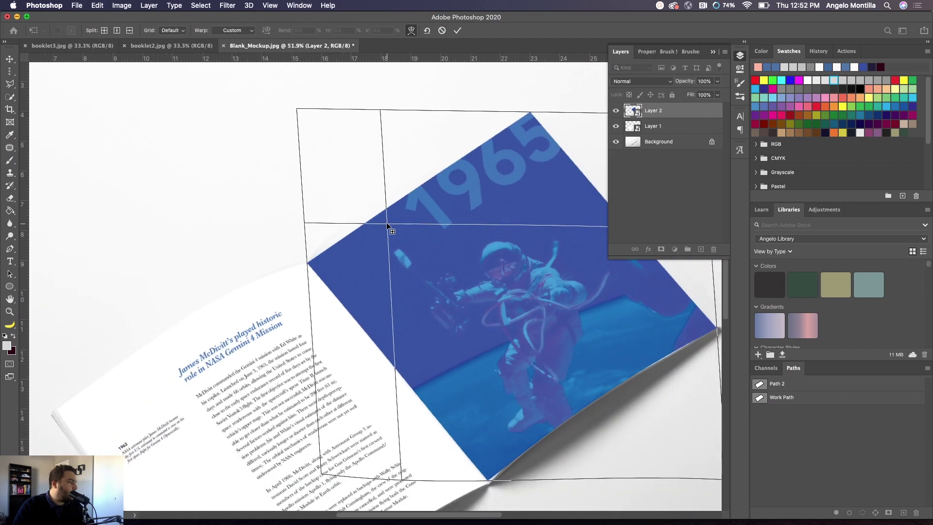
{"action": "left_click_drag", "start_coordinate": [478, 113], "coordinate": [479, 114]}
{"action": "mouse_move", "coordinate": [372, 219]}
{"action": "left_mouse_down"}
{"action": "mouse_move", "coordinate": [383, 223]}
{"action": "mouse_move", "coordinate": [358, 226]}
{"action": "left_mouse_up"}
{"action": "left_click_drag", "start_coordinate": [405, 187], "coordinate": [397, 176]}
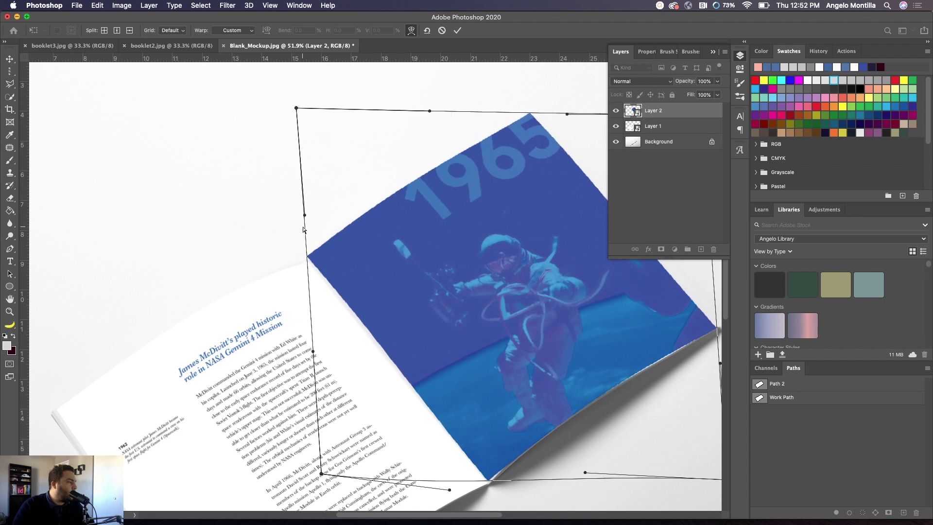
{"action": "left_click_drag", "start_coordinate": [331, 278], "coordinate": [337, 294]}
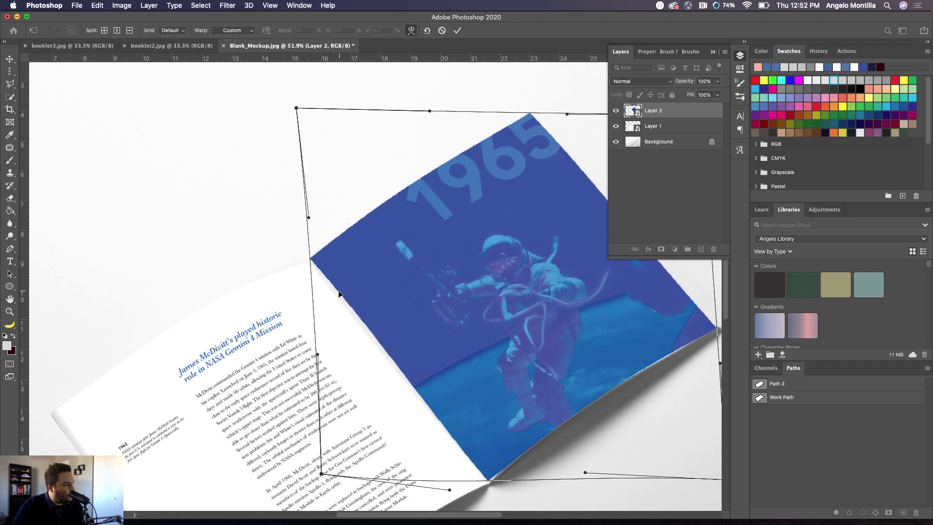
{"action": "scroll", "coordinate": [512, 409], "scroll_direction": "right", "scroll_amount": 5}
{"action": "scroll", "coordinate": [512, 409], "scroll_direction": "up", "scroll_amount": 1}
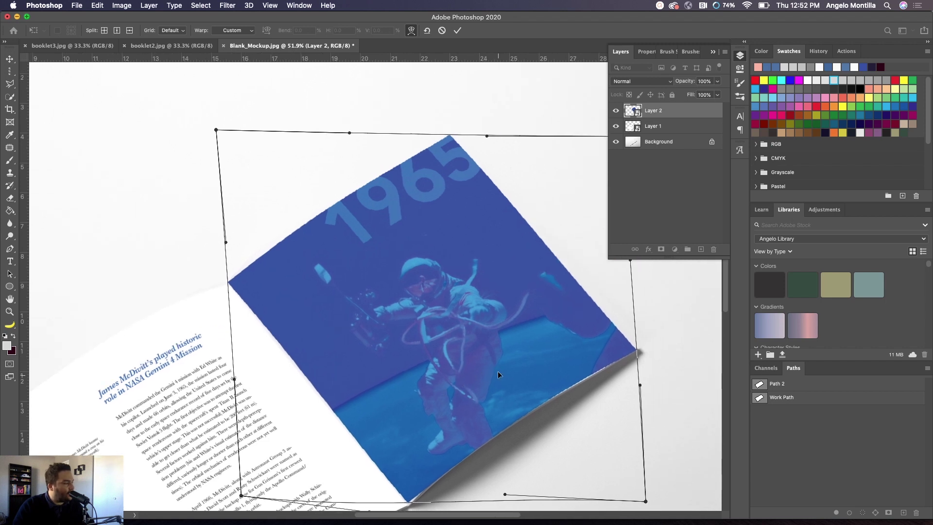
{"action": "left_click_drag", "start_coordinate": [307, 238], "coordinate": [395, 180]}
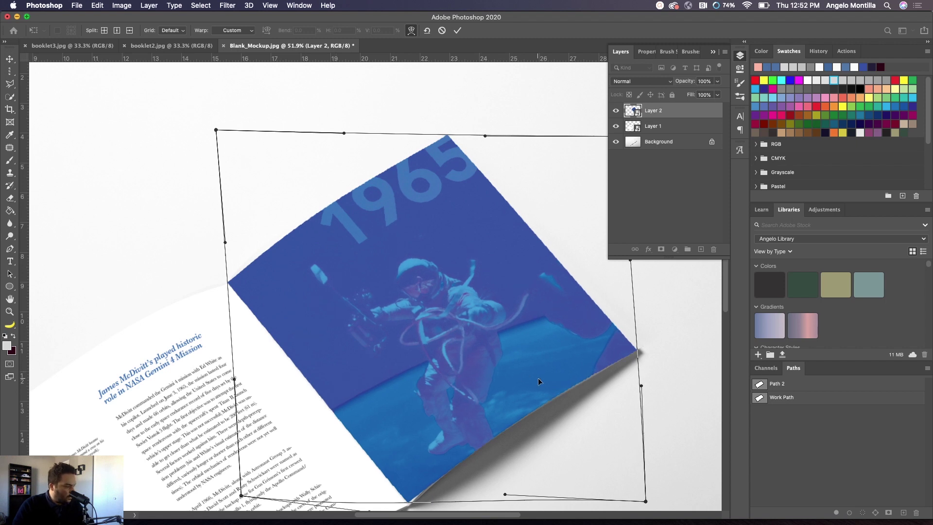
Step: Refine the warp at the astronaut image's upper spine corner and inner edge to meet the book's spine, and apply the transformation
{"action": "scroll", "coordinate": [499, 403], "scroll_direction": "down", "scroll_amount": 5}
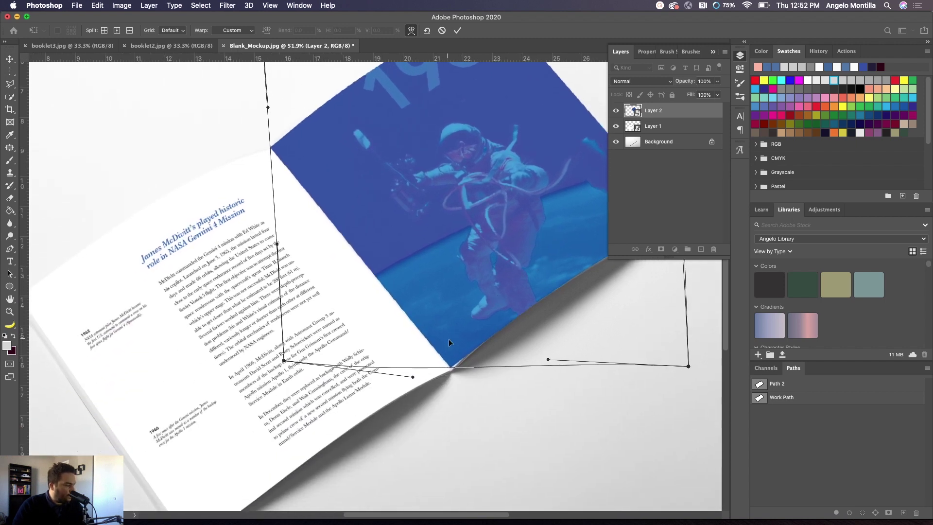
{"action": "left_click_drag", "start_coordinate": [359, 201], "coordinate": [440, 246]}
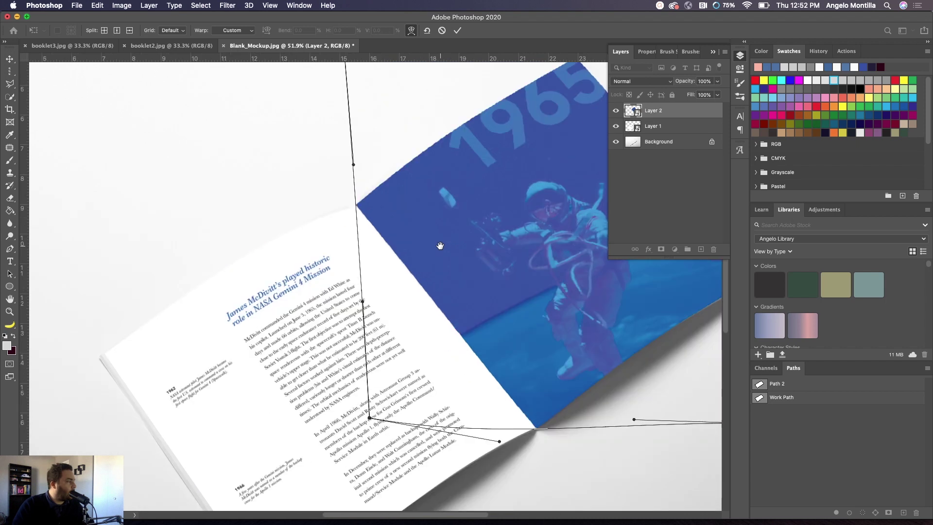
{"action": "left_click_drag", "start_coordinate": [380, 211], "coordinate": [383, 212]}
{"action": "left_click_drag", "start_coordinate": [406, 170], "coordinate": [419, 157]}
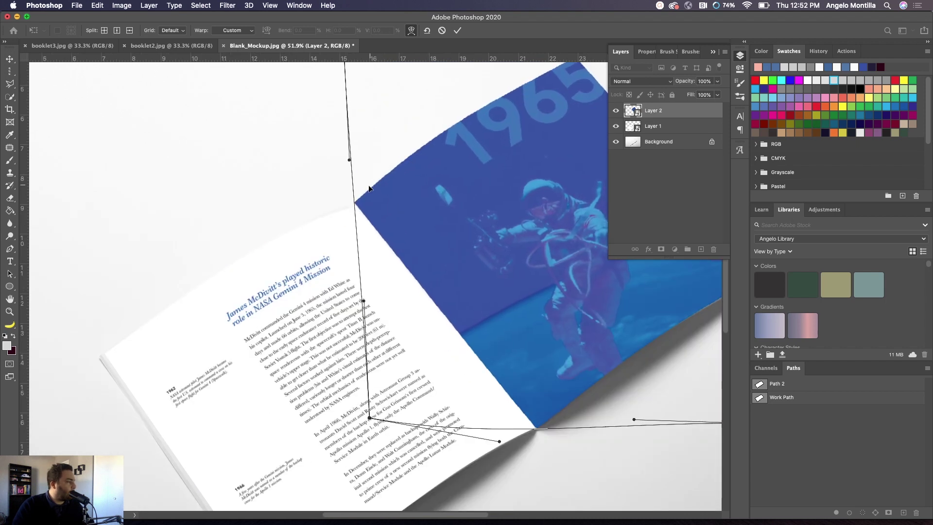
{"action": "left_click_drag", "start_coordinate": [350, 162], "coordinate": [354, 166]}
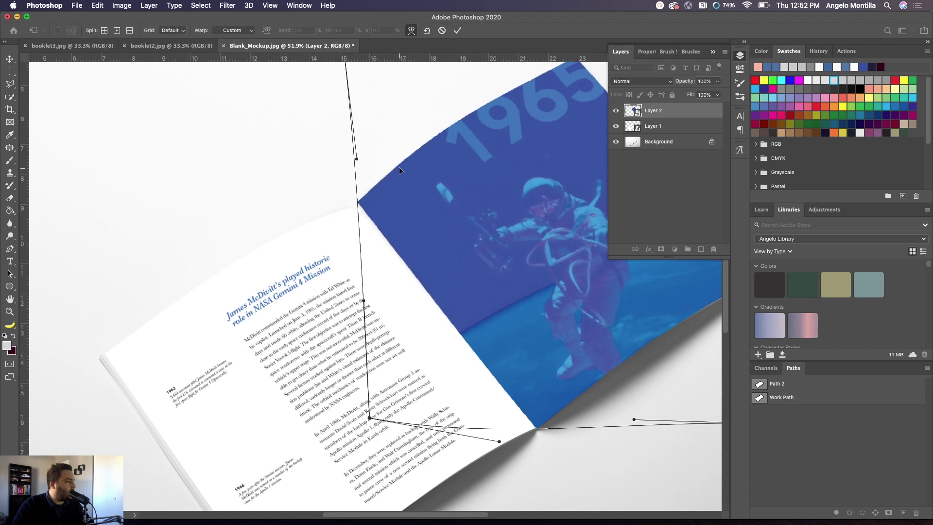
{"action": "left_click_drag", "start_coordinate": [421, 263], "coordinate": [410, 285]}
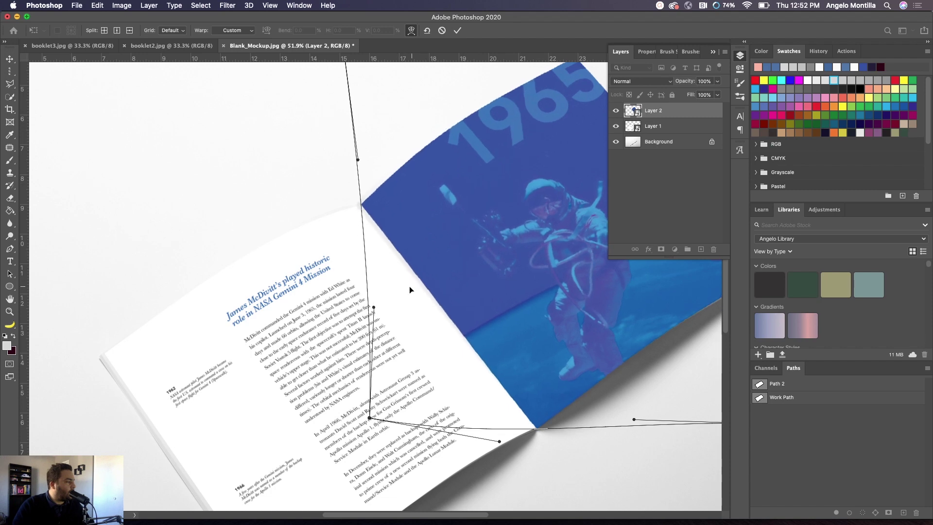
{"action": "scroll", "coordinate": [434, 247], "scroll_direction": "right", "scroll_amount": 3}
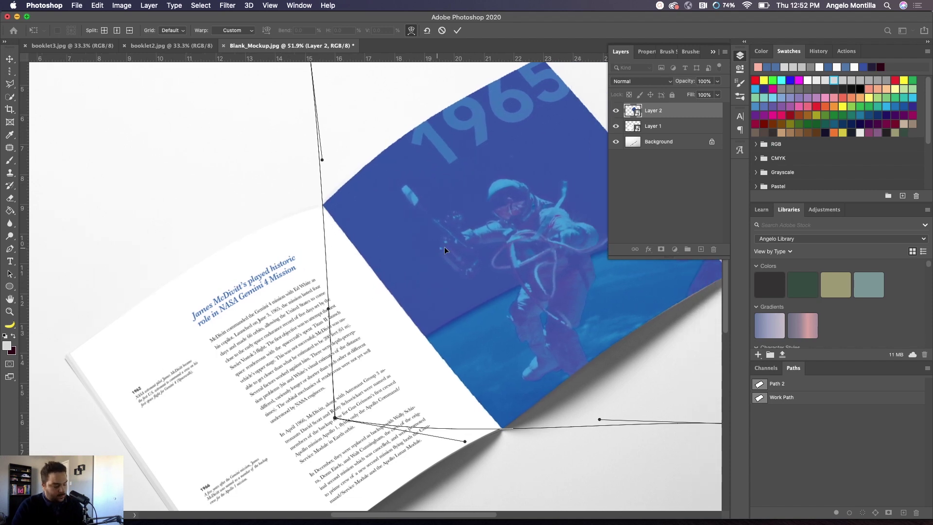
{"action": "scroll", "coordinate": [444, 247], "scroll_direction": "down", "scroll_amount": 5}
{"action": "scroll", "coordinate": [446, 247], "scroll_direction": "up", "scroll_amount": 8}
{"action": "scroll", "coordinate": [446, 247], "scroll_direction": "down", "scroll_amount": 3}
{"action": "scroll", "coordinate": [446, 247], "scroll_direction": "down", "scroll_amount": 3}
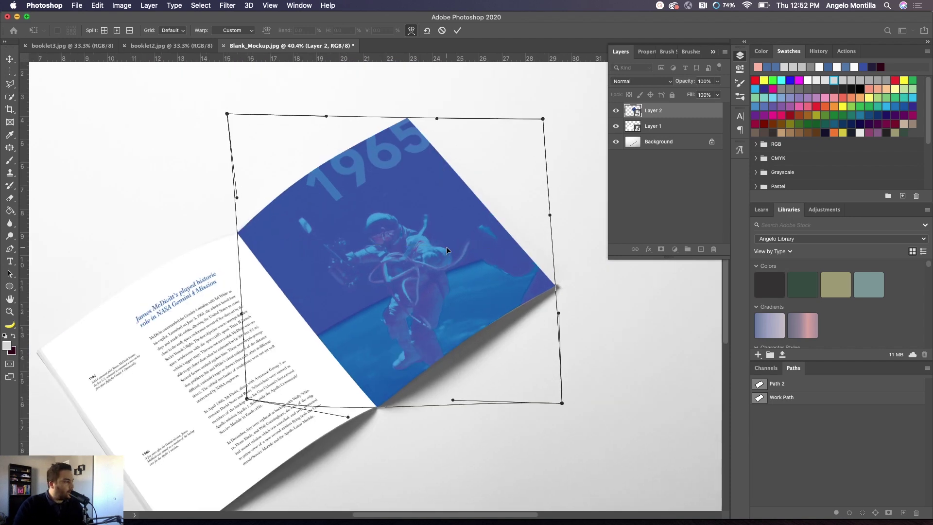
{"action": "key", "text": "Return"}
{"action": "scroll", "coordinate": [546, 230], "scroll_direction": "down", "scroll_amount": 1}
{"action": "scroll", "coordinate": [543, 231], "scroll_direction": "down", "scroll_amount": 1}
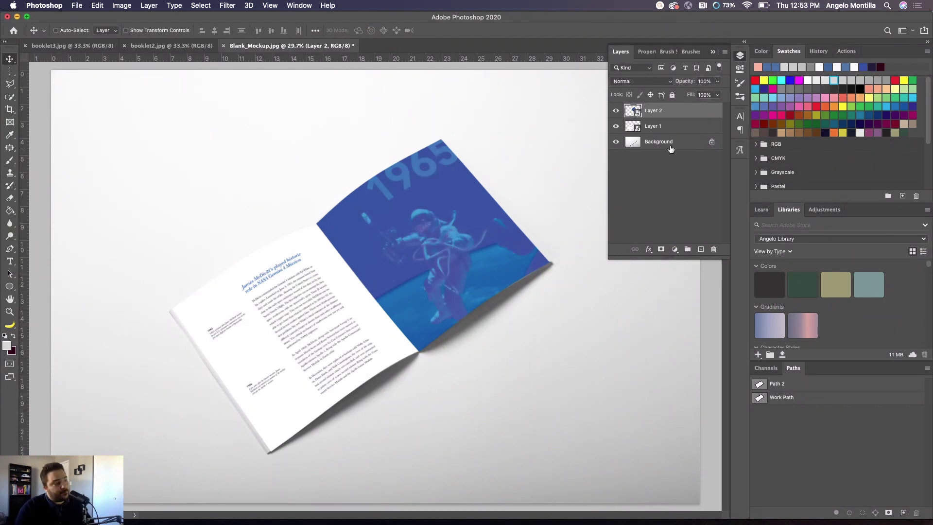
Step: Add a text layer reading "GHGHHGHGHG" on the empty background above the book's left page
{"action": "left_click", "coordinate": [9, 261]}
{"action": "left_click", "coordinate": [199, 147]}
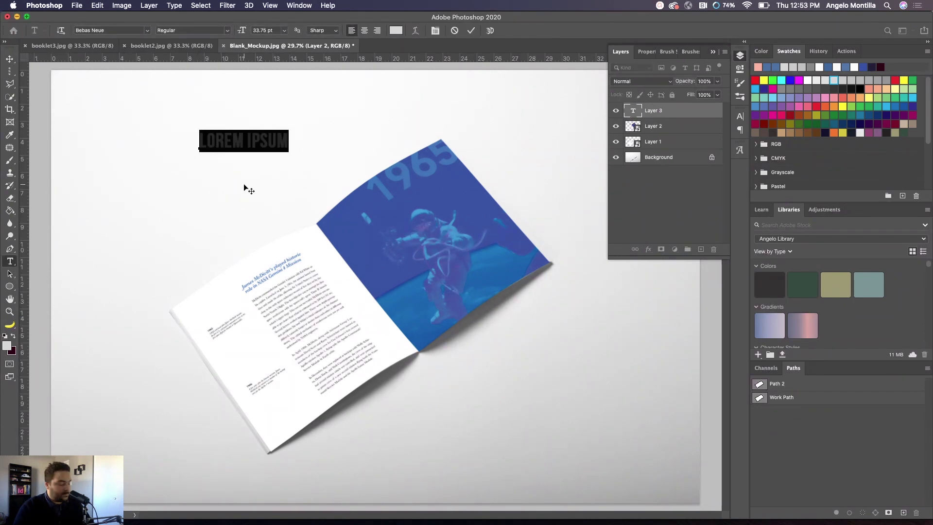
{"action": "type", "text": "GHGHHGHGHG"}
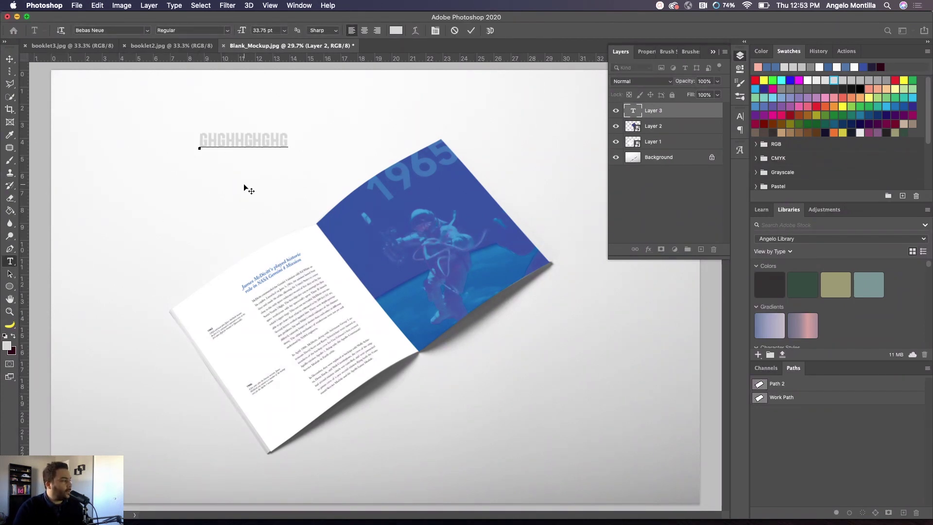